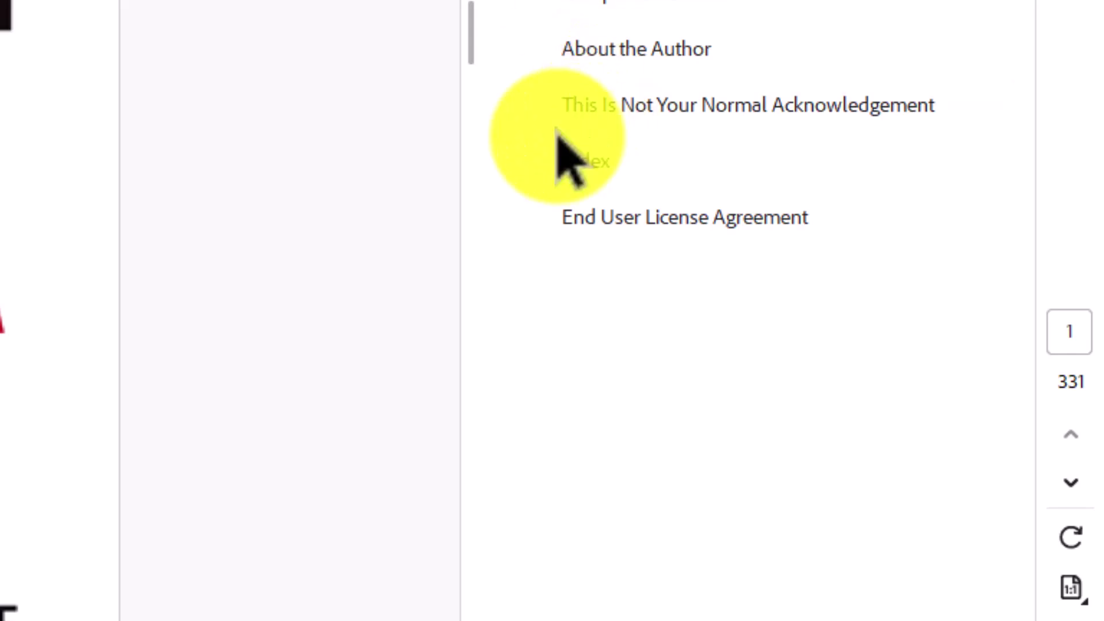
left_click_drag(562, 143, 325, 4)
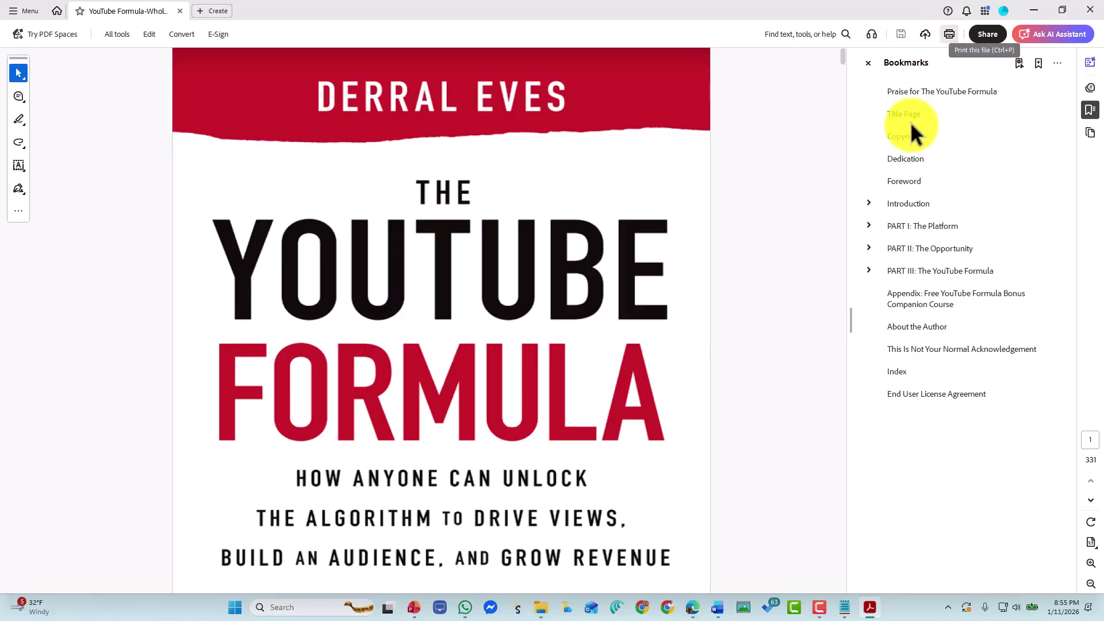
left_click(909, 235)
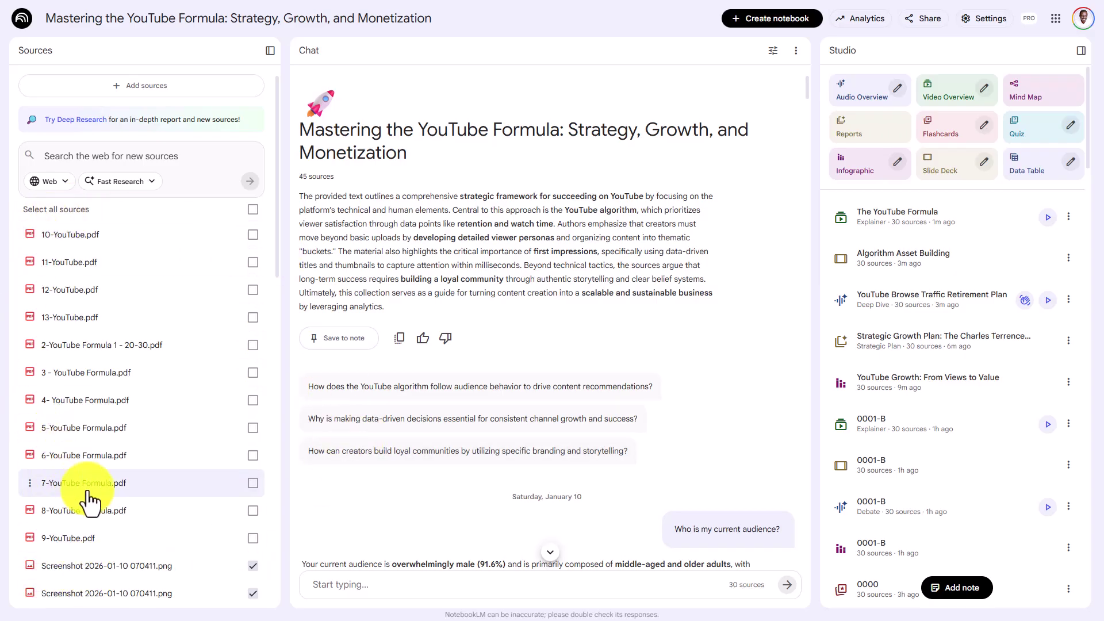
Add 2-YouTube Formula 1 - 20-30.pdf to the selected sources, alongside the checked screenshots
scroll(121, 528, "down", 8)
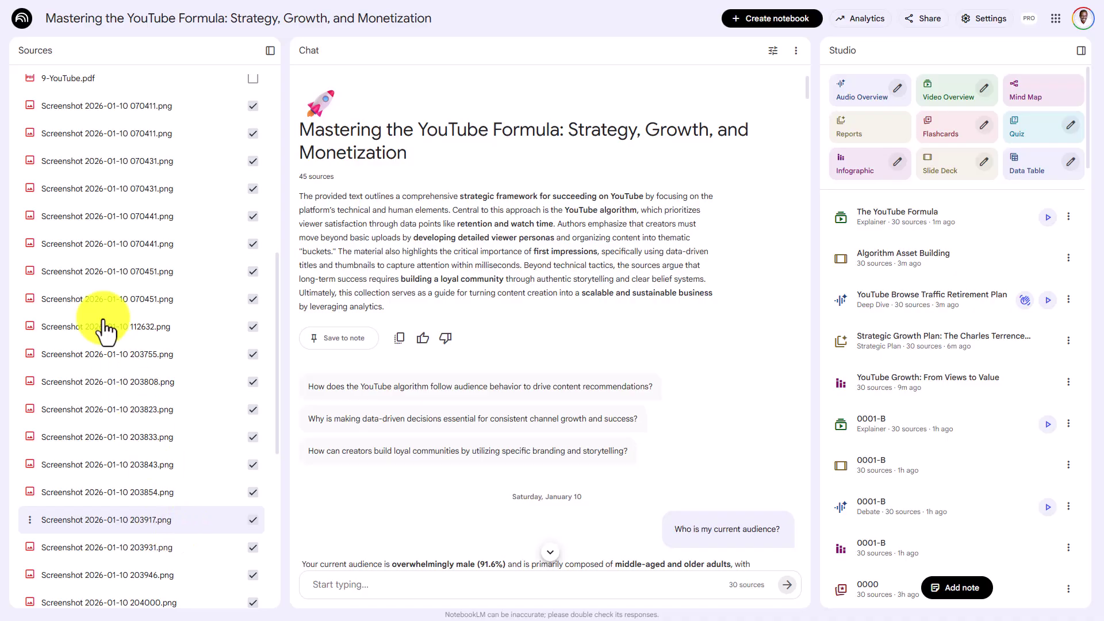
scroll(49, 210, "up", 1)
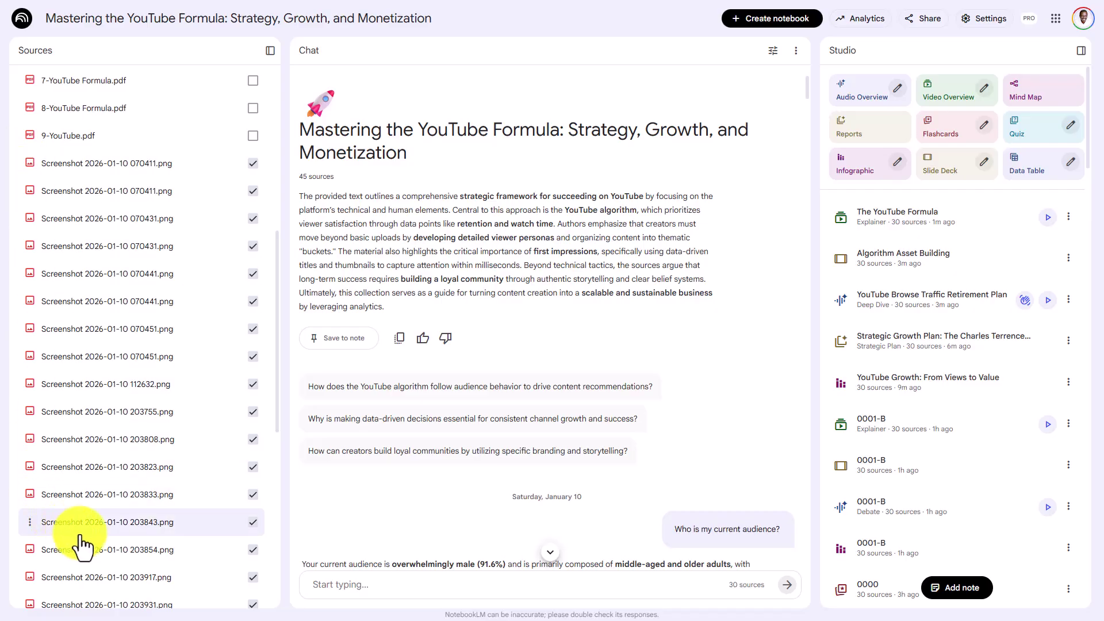
scroll(103, 552, "up", 7)
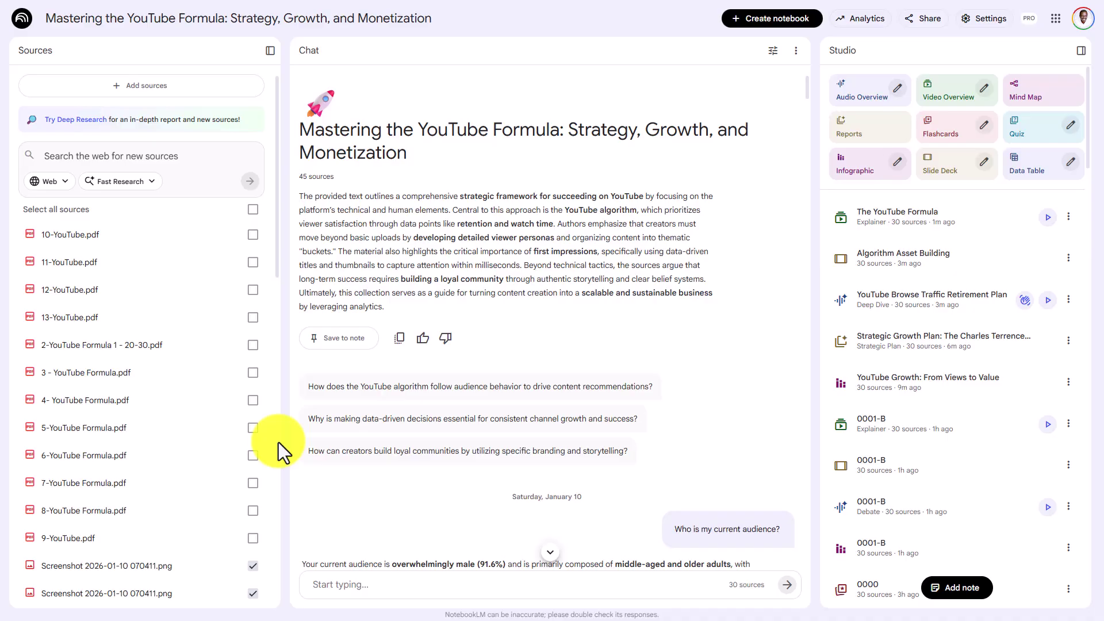
left_click(250, 346)
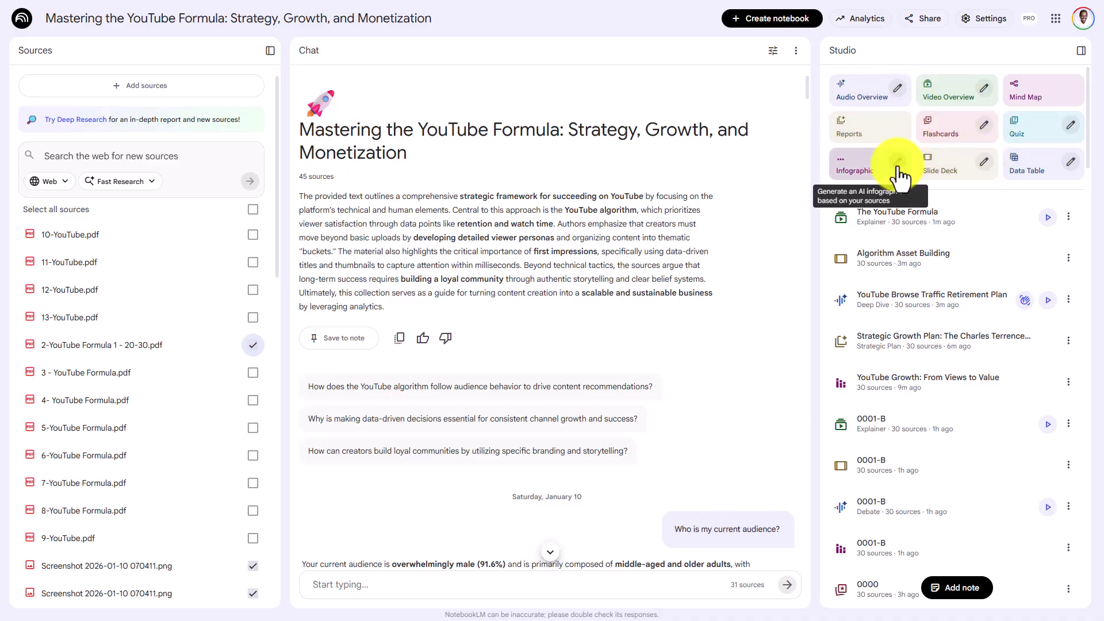
left_click(898, 88)
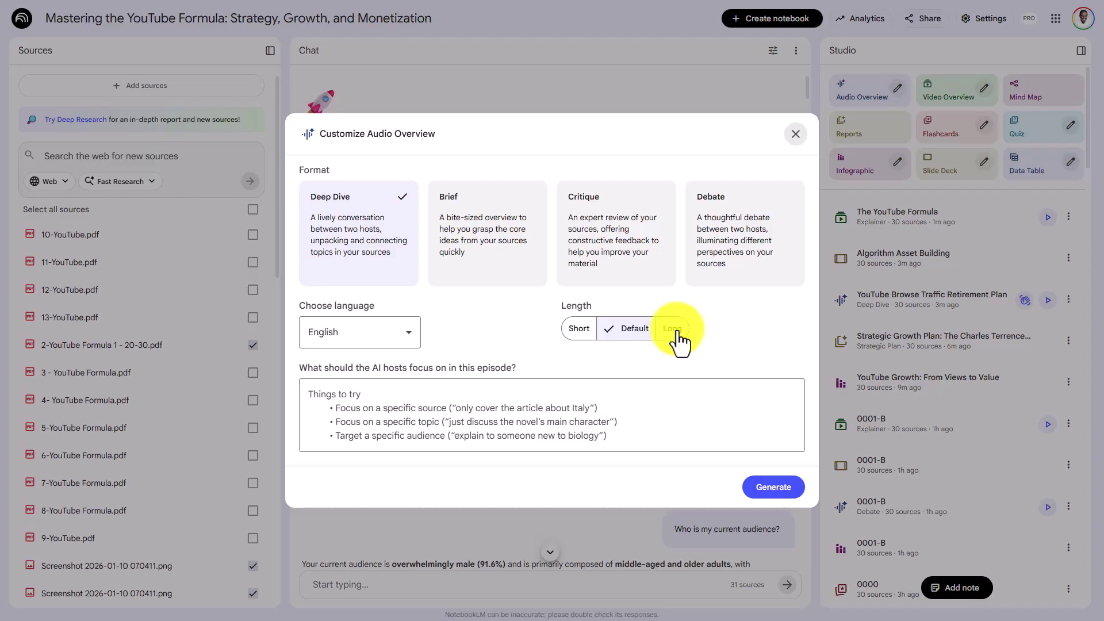
left_click(737, 249)
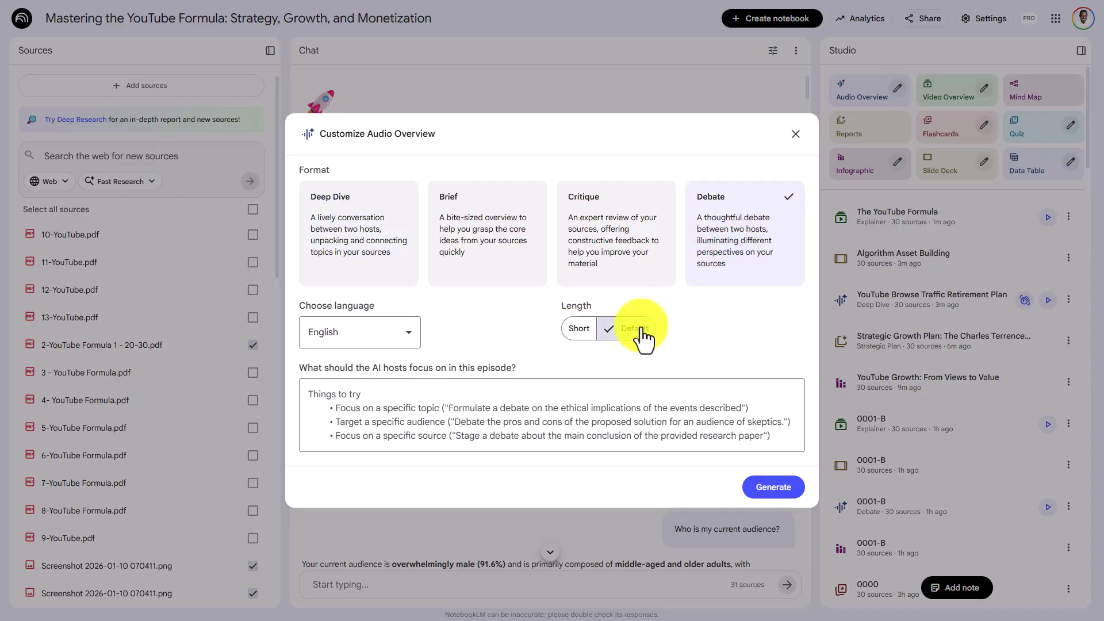
left_click(315, 401)
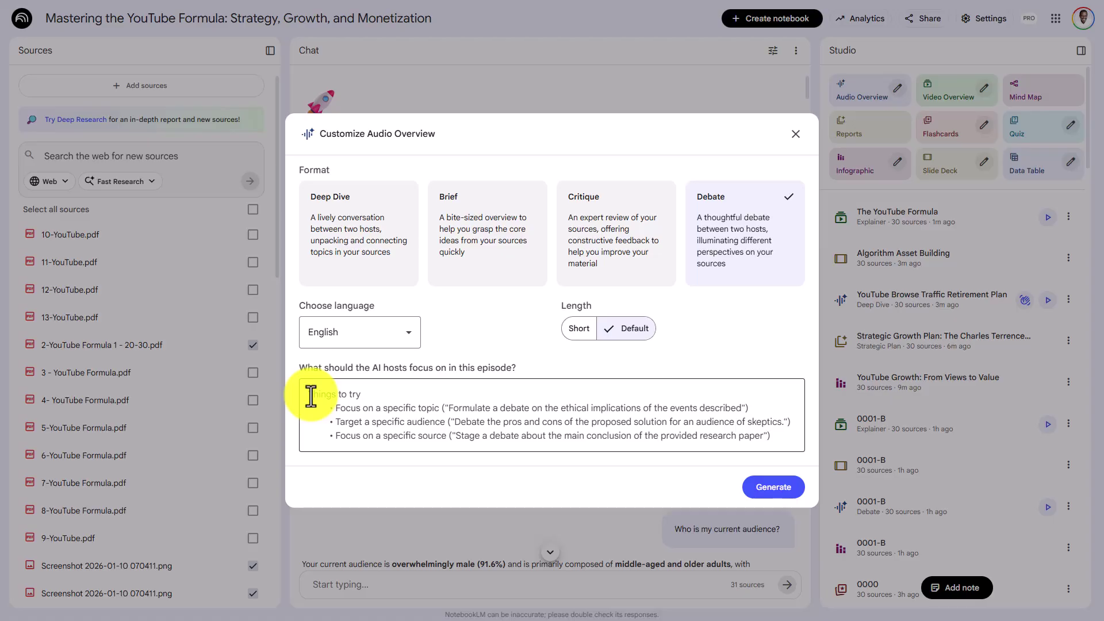
left_click(229, 365)
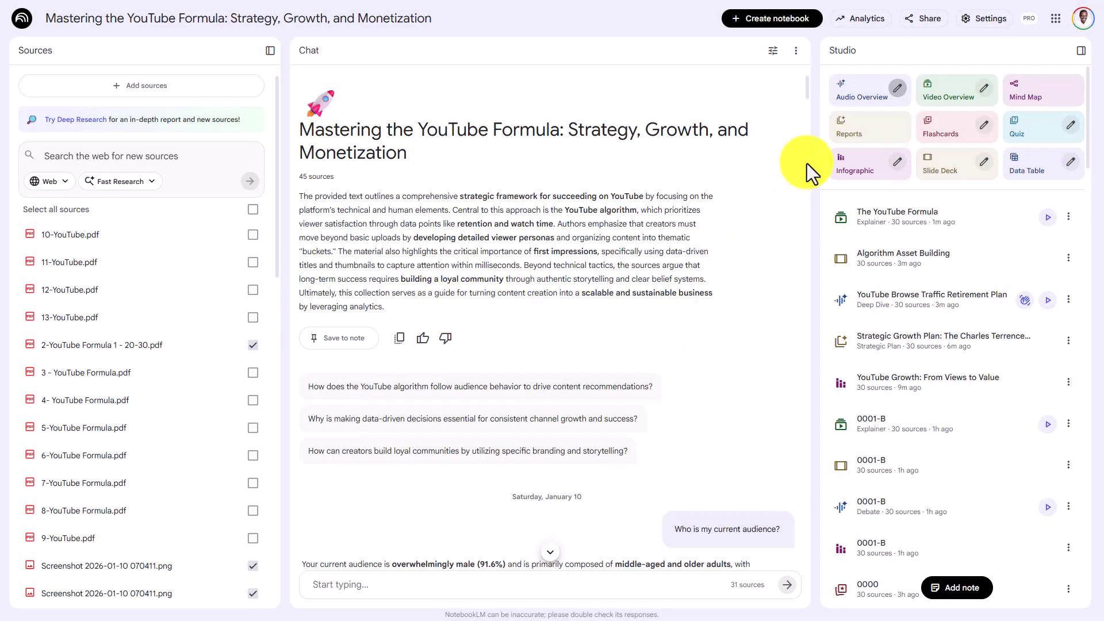
Rename the infographic "YouTube Growth: From Views to Value" as "0002 - B"
left_click(1069, 382)
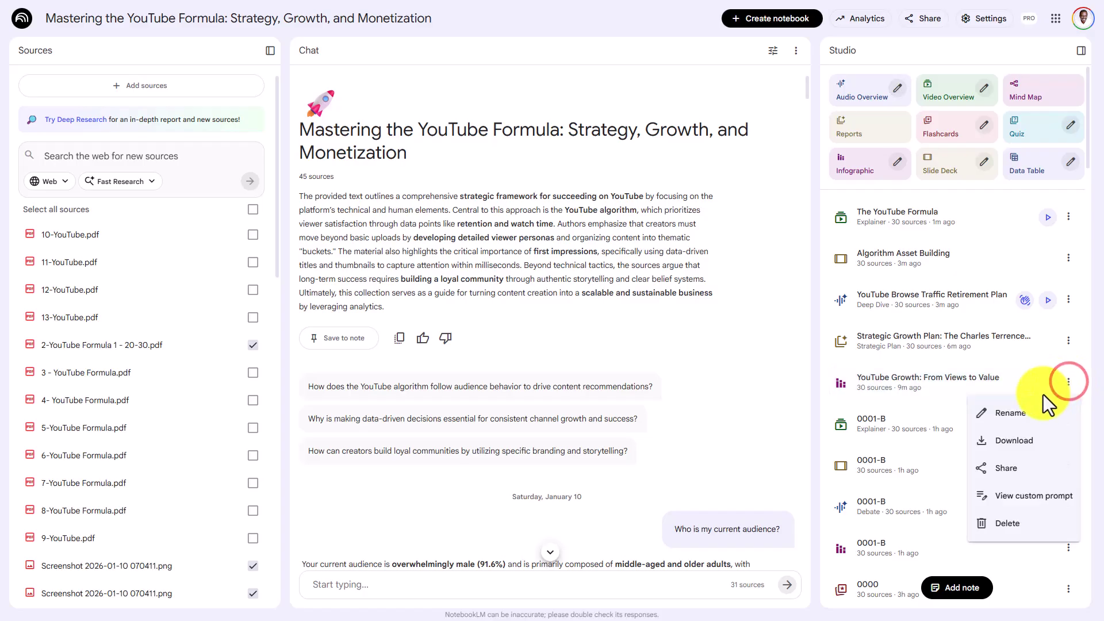
left_click(1019, 414)
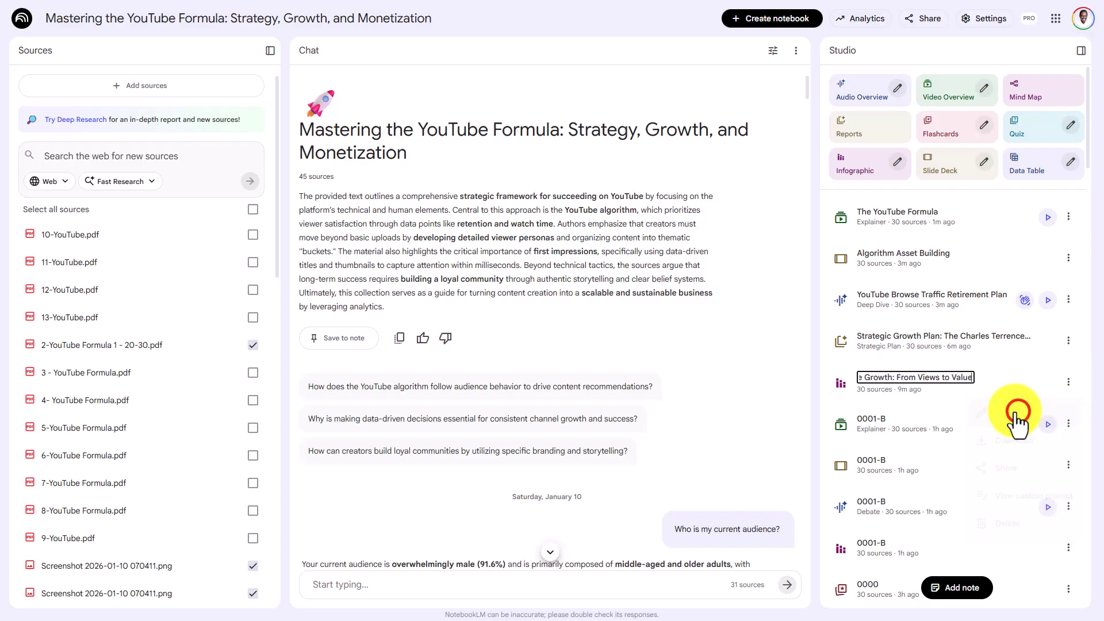
triple_click(919, 377)
type("0002 - B")
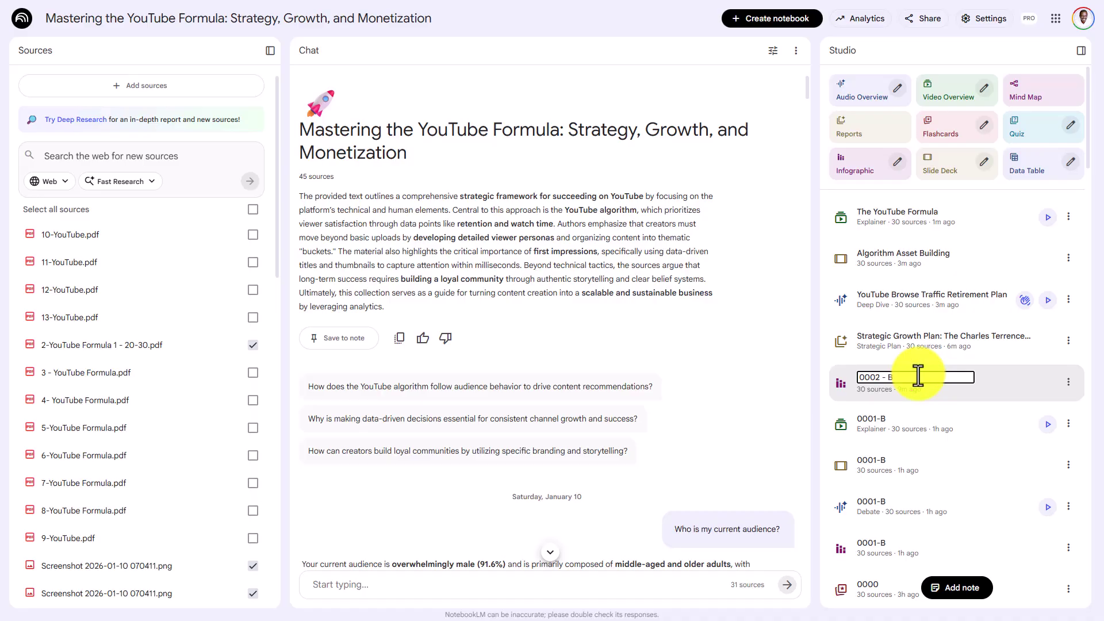
key("Return")
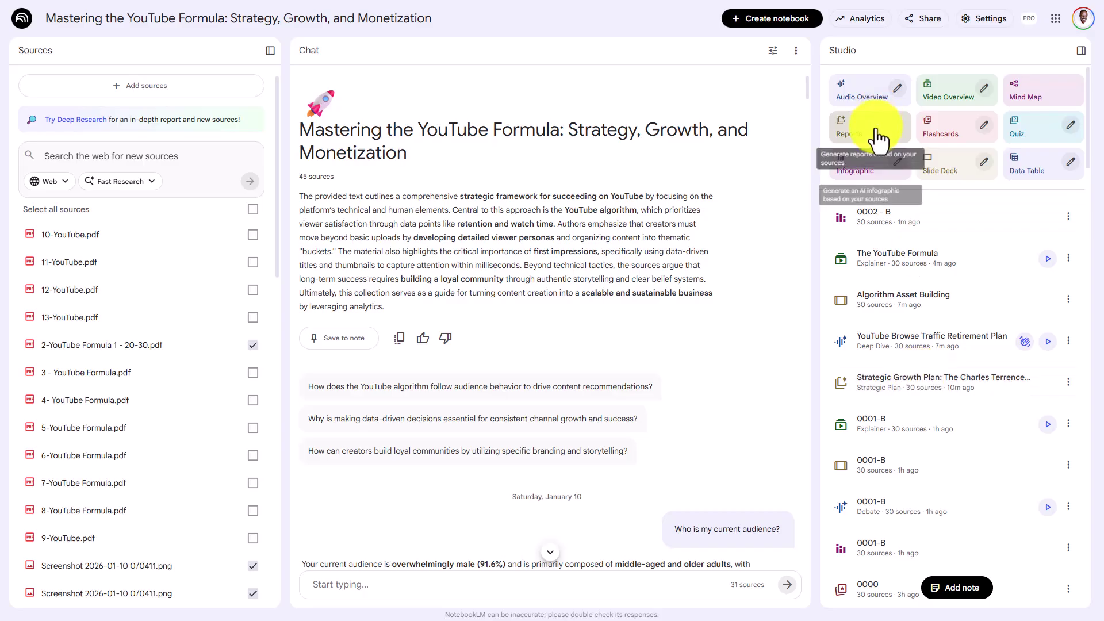
Rename the unnumbered Strategic Plan report as "0002 - B"
left_click(1068, 382)
left_click(1006, 415)
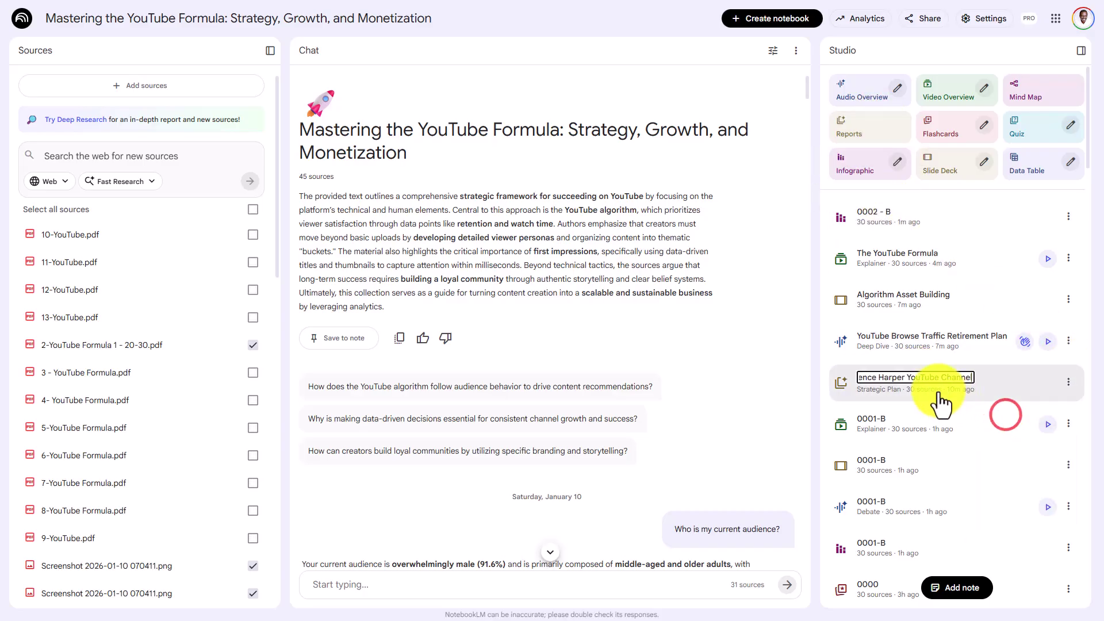
left_click(929, 379)
type("0002 - B")
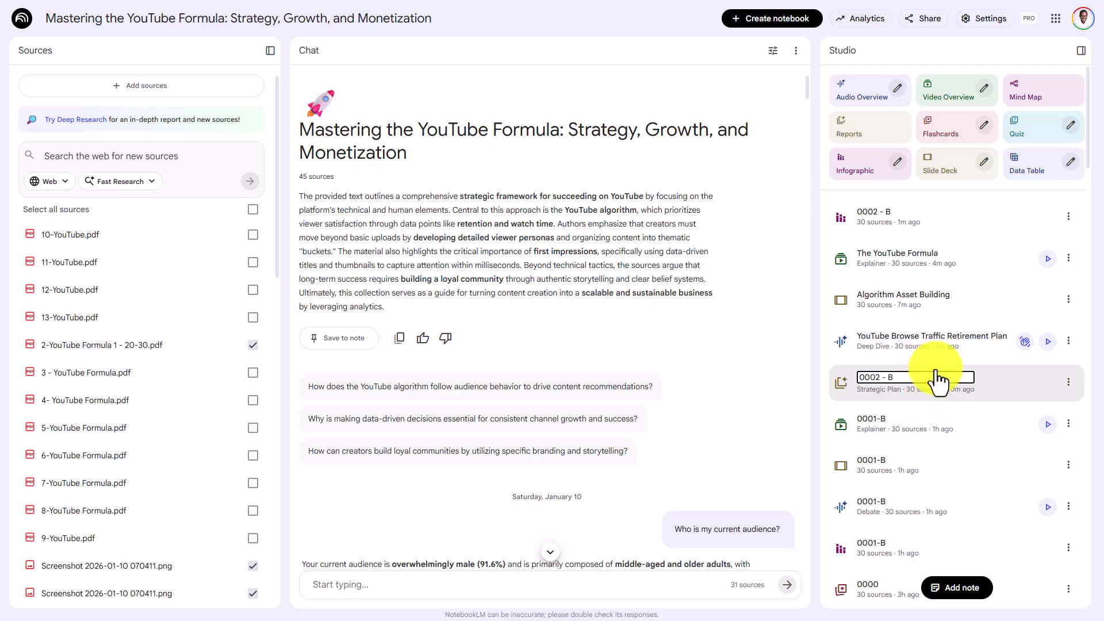
key("Return")
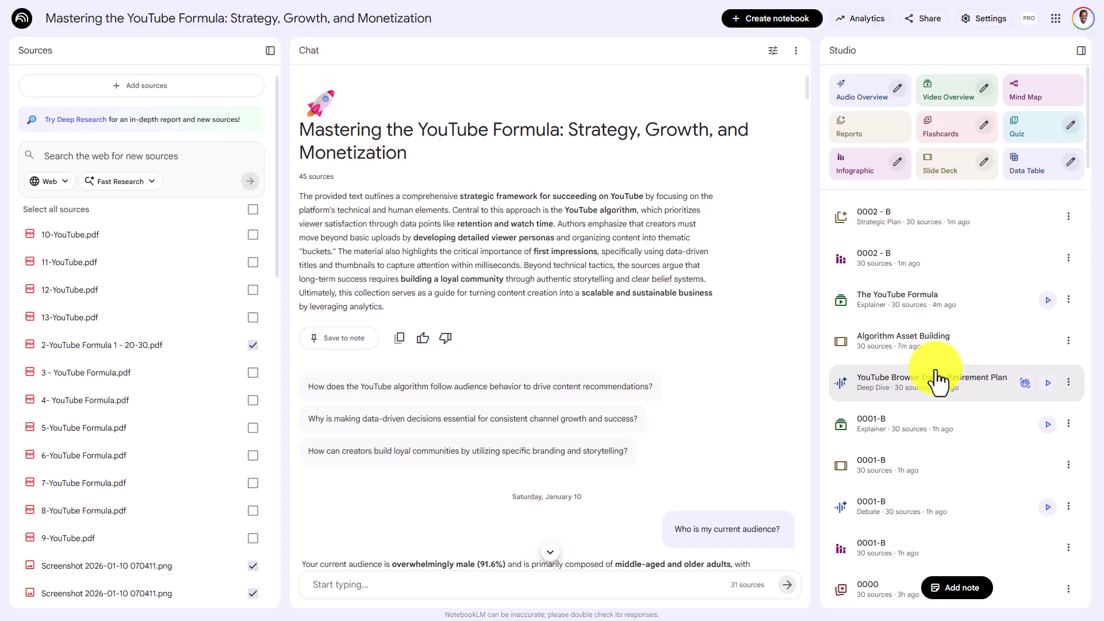
Rename the slide deck "Algorithm Asset Building" as "0002 - B"
left_click(1069, 340)
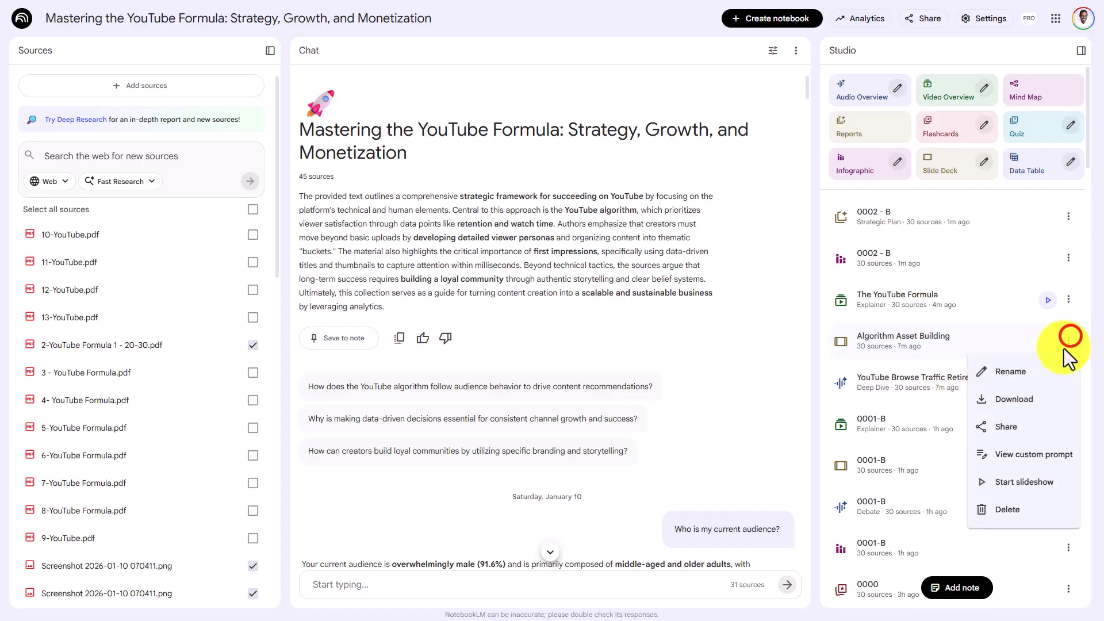
left_click(1010, 372)
triple_click(900, 340)
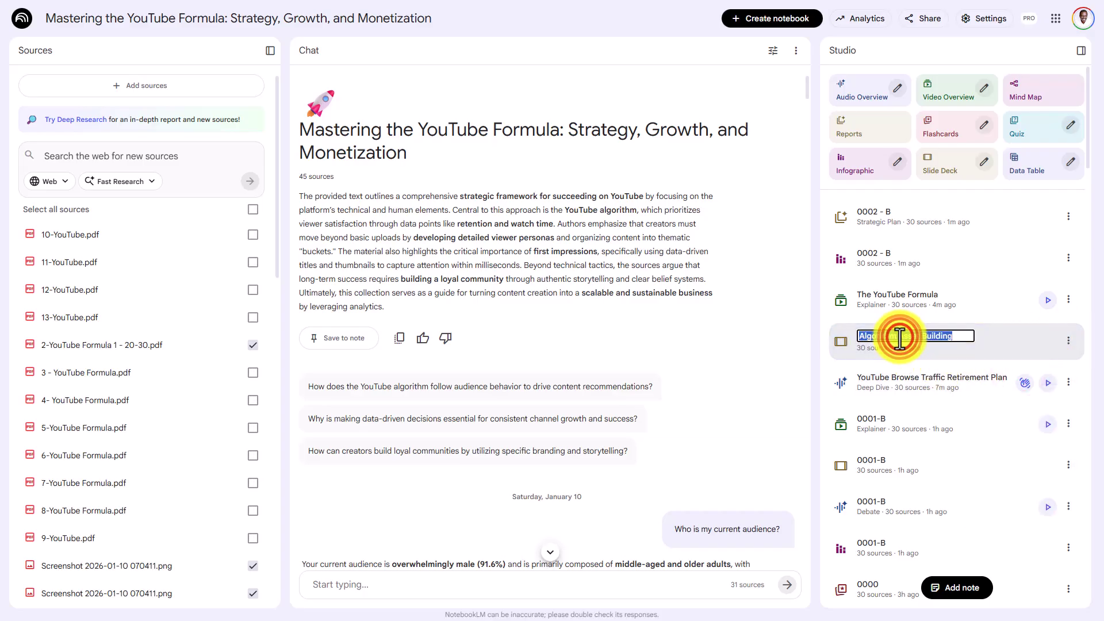
type("000")
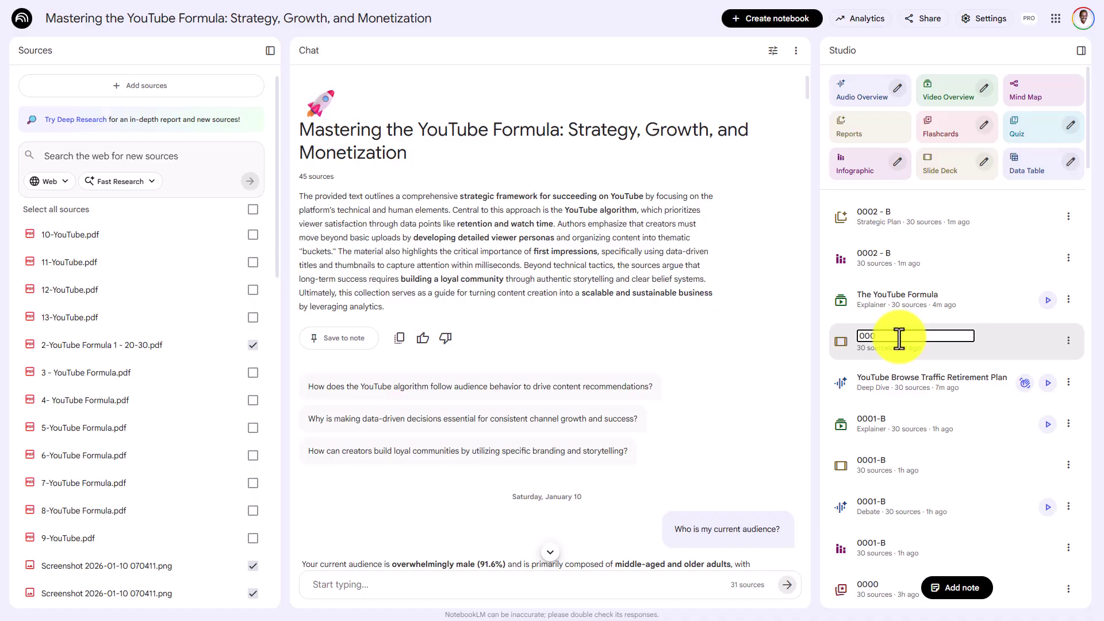
type("2 - B")
key("Return")
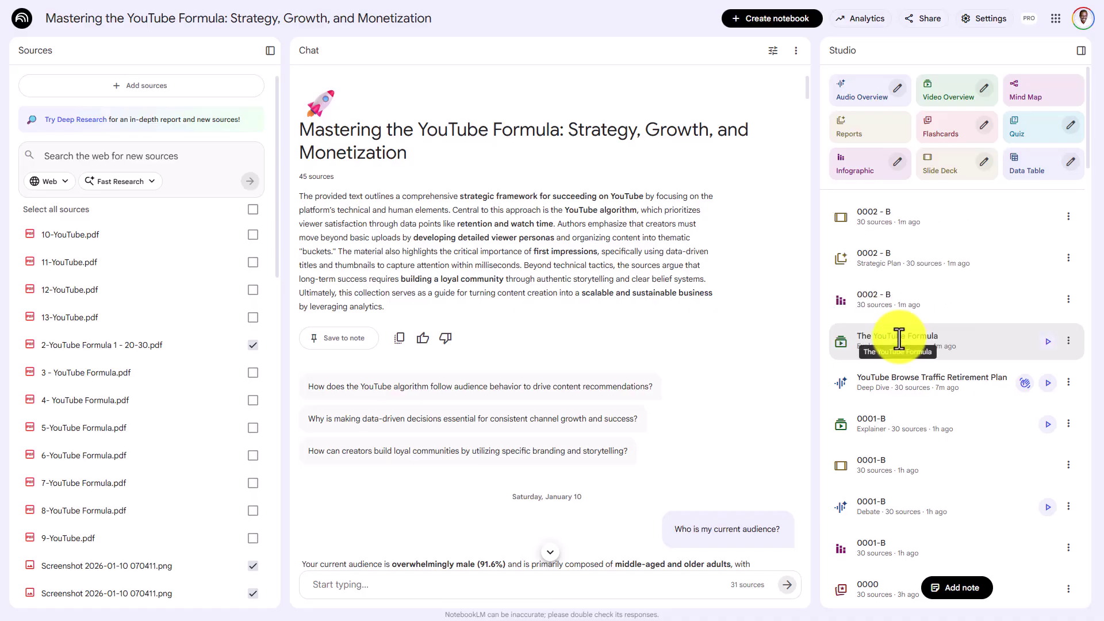
Rename the explainer video "The YouTube Formula" as "0002 - B"
left_click(1067, 343)
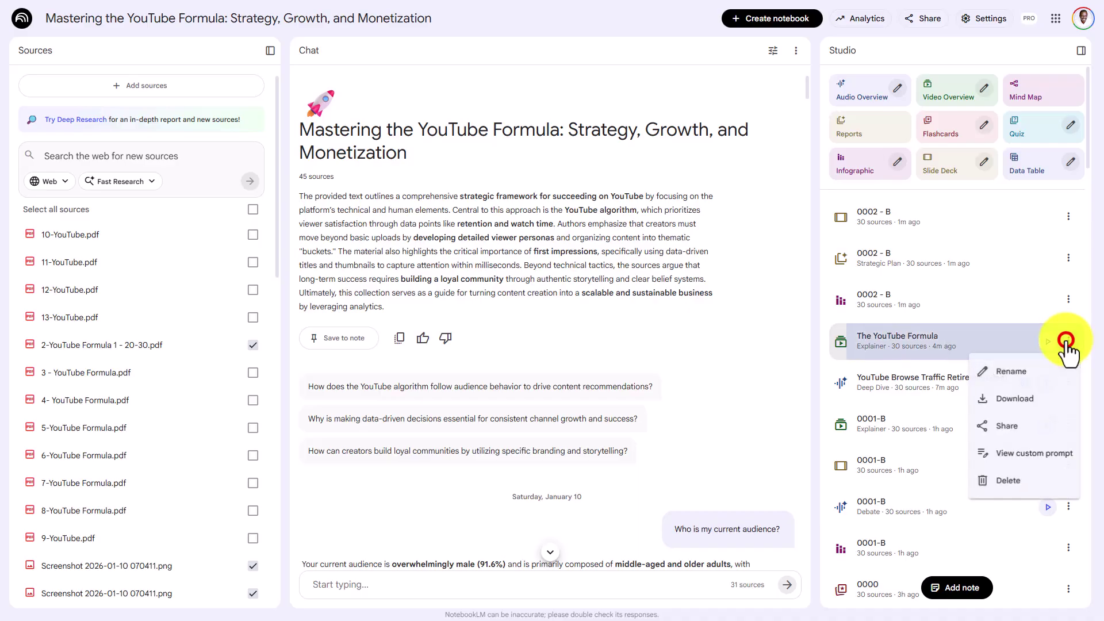
left_click(1010, 371)
triple_click(910, 338)
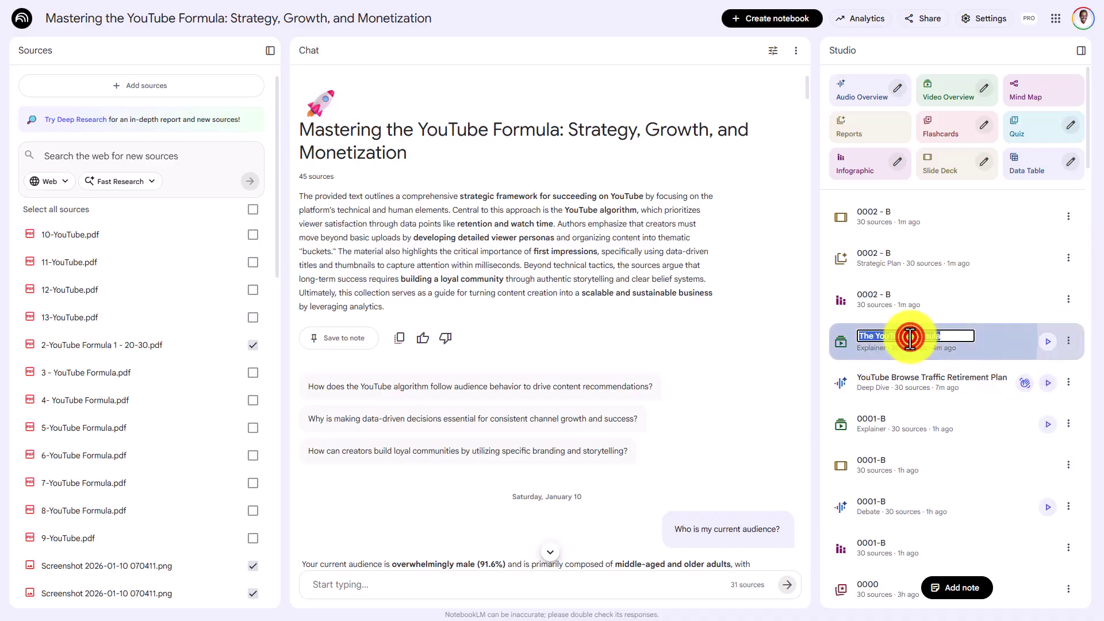
type("0002")
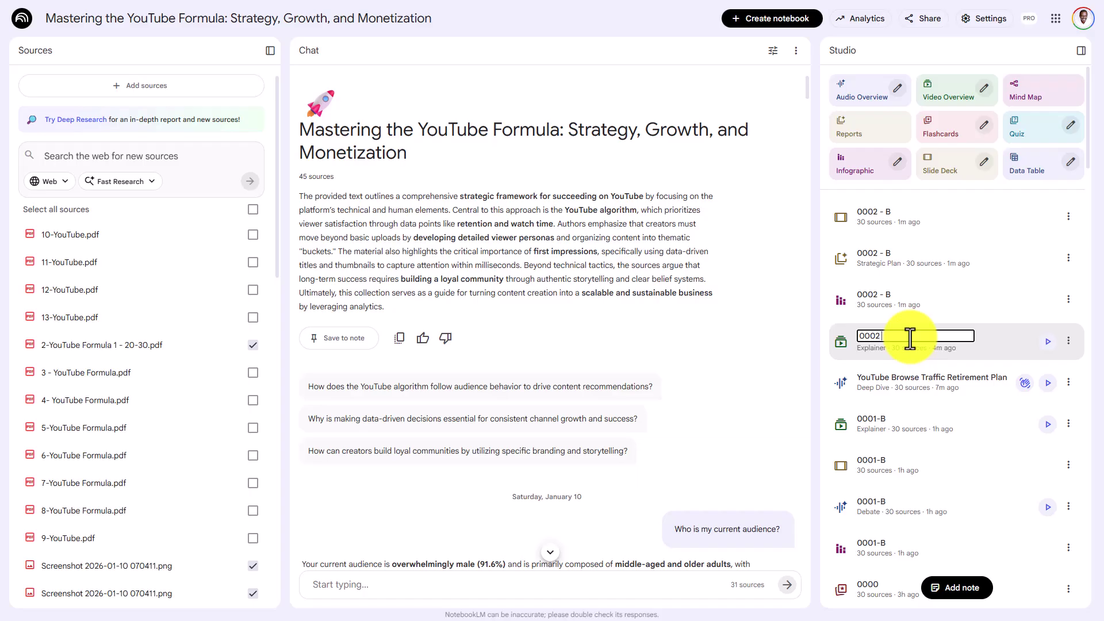
type(" - B")
key("Return")
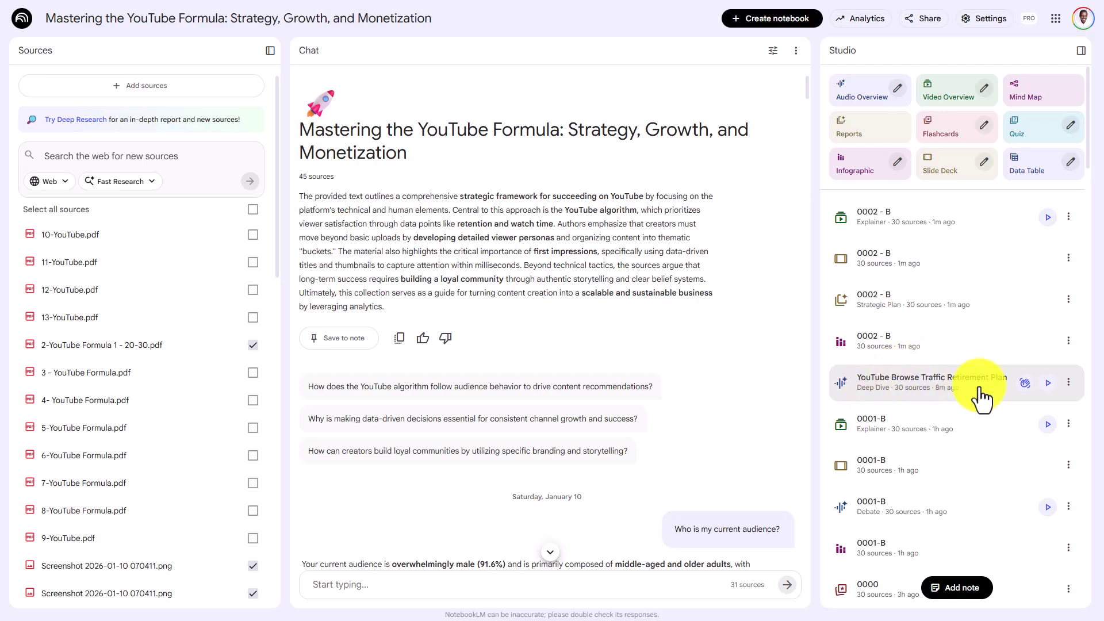
Rename the Deep Dive audio overview "YouTube Browse Traffic Retirement Plan" as "0002 - B"
left_click(1068, 383)
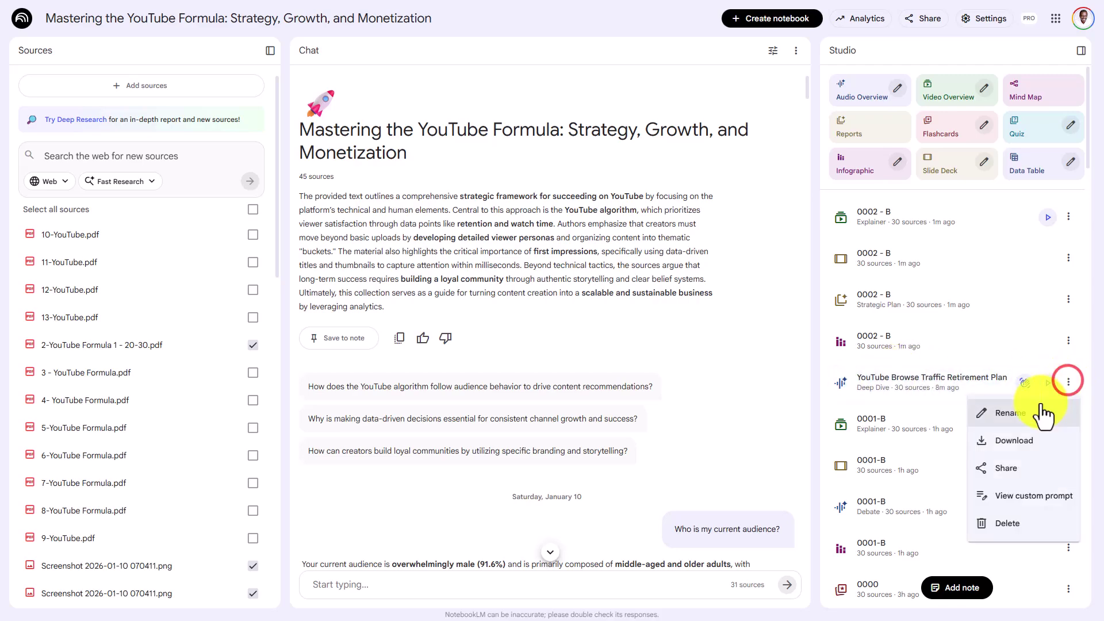
left_click(1018, 410)
triple_click(907, 377)
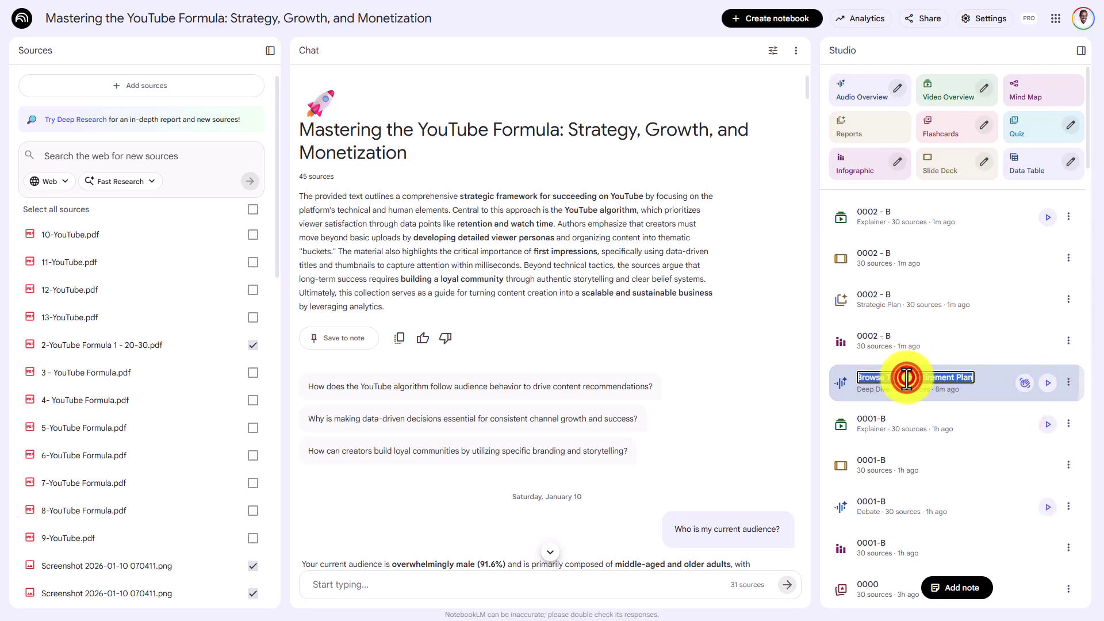
type("0002 - B")
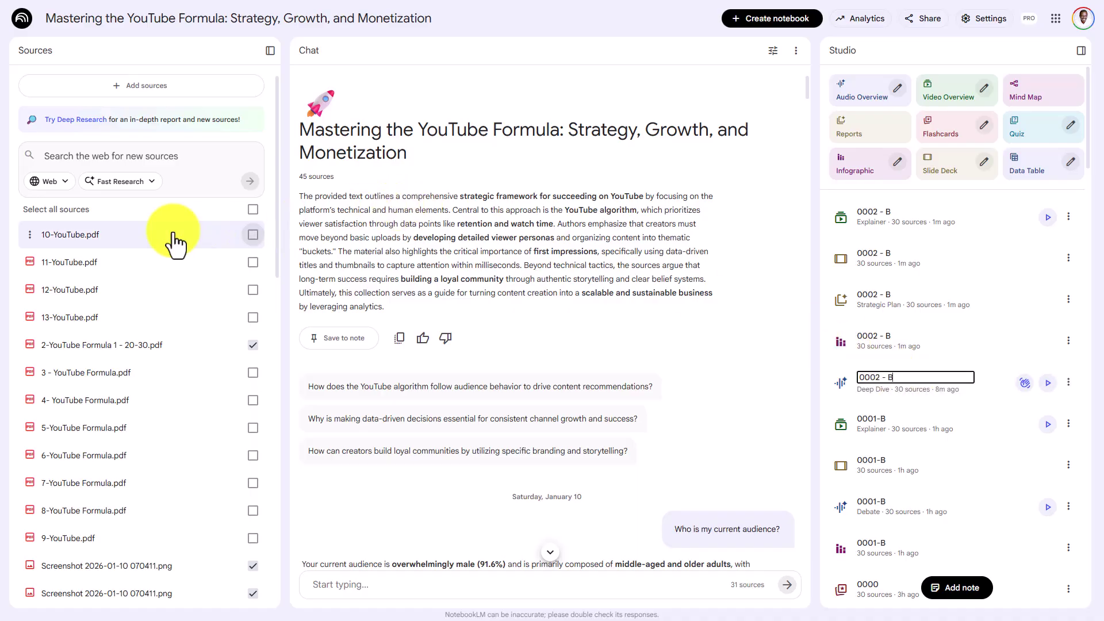
key("Return")
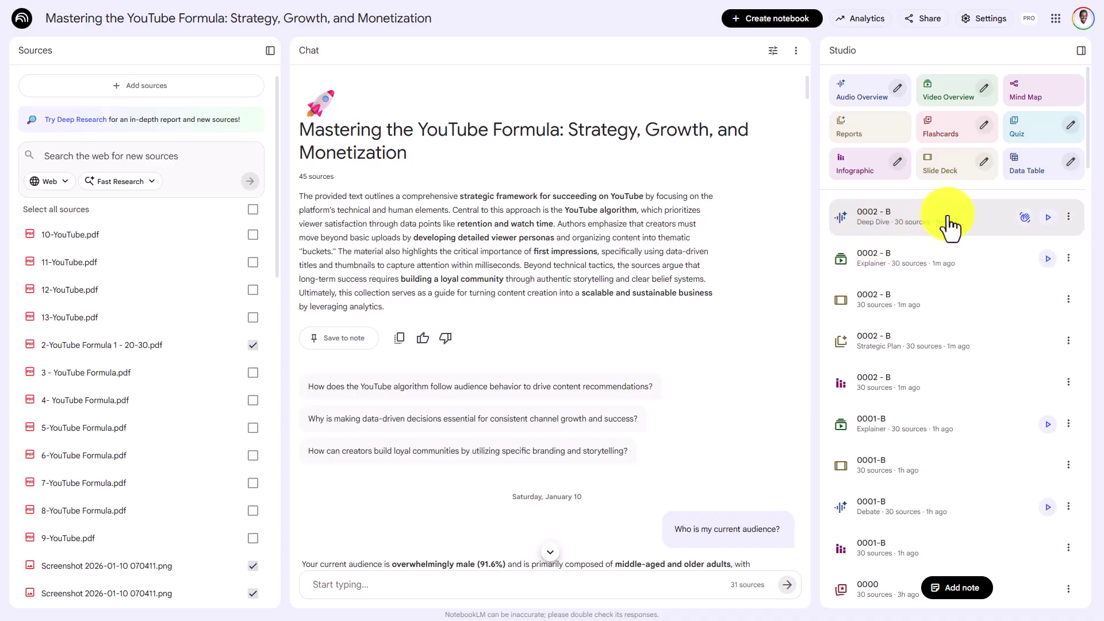
Generate flashcards from the selected sources with More cards, Hard difficulty and the copied prompt pasted as the topic
left_click(1067, 300)
left_click(987, 134)
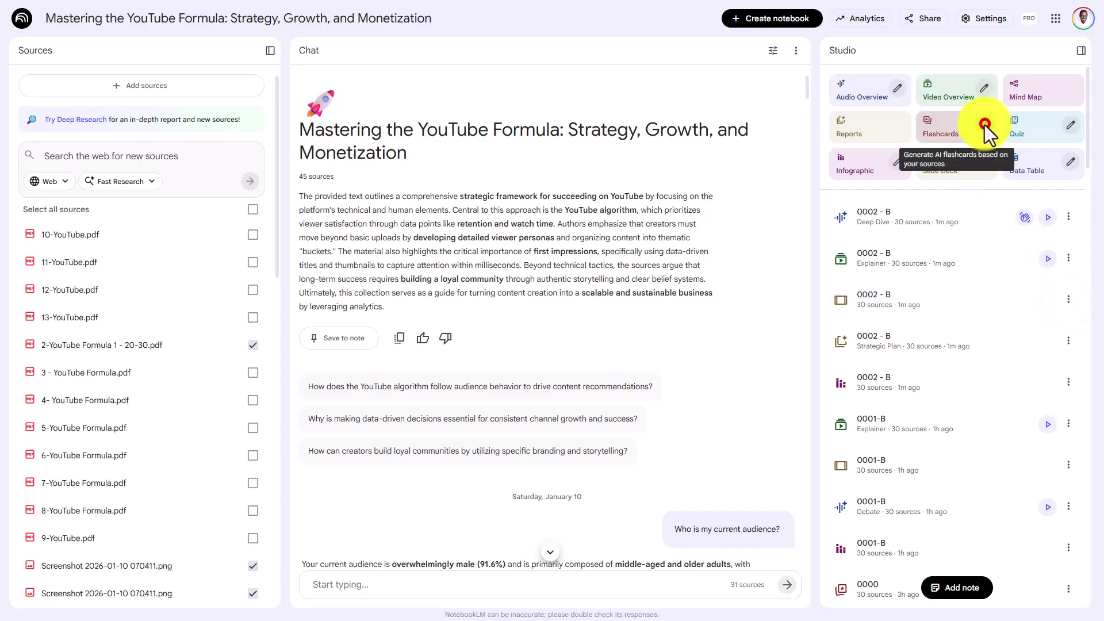
left_click(985, 126)
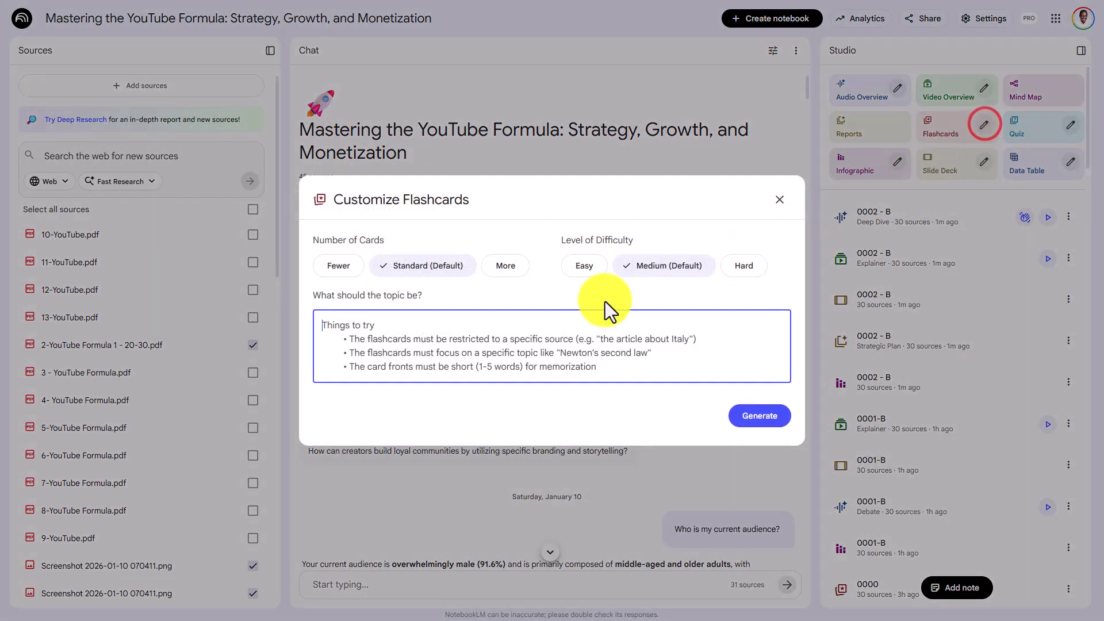
left_click(507, 267)
left_click(751, 263)
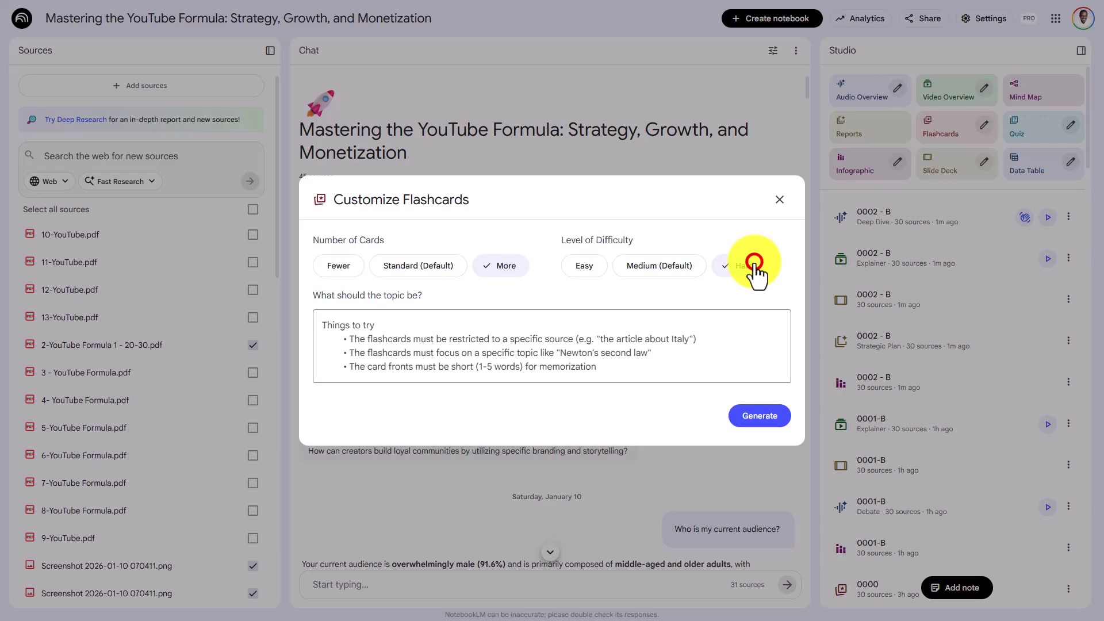
left_click(541, 341)
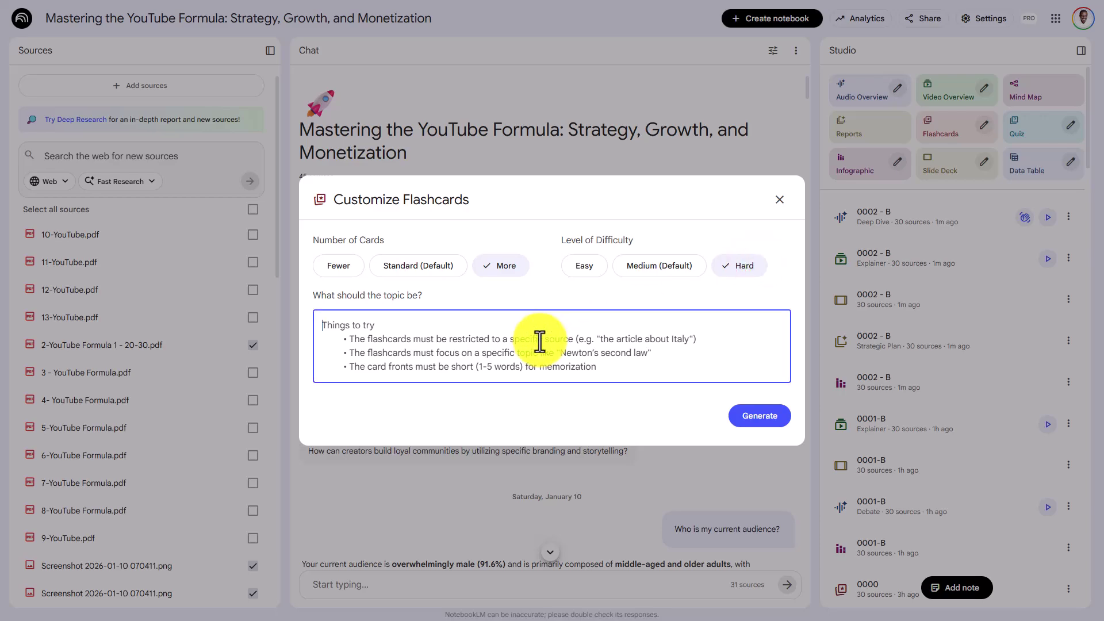
key("ctrl+v")
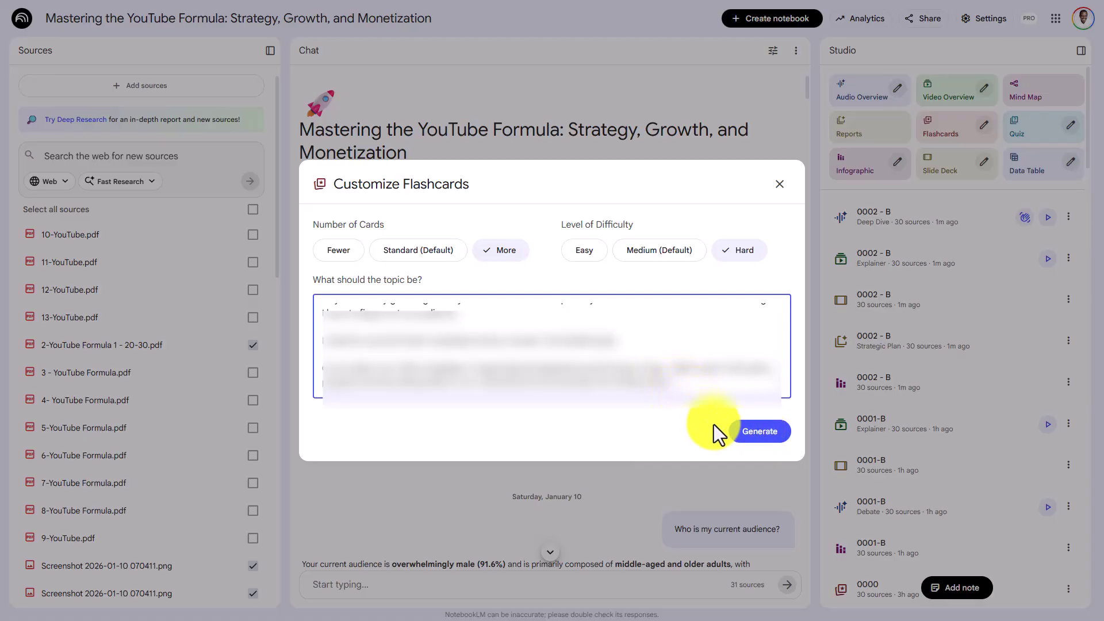
left_click(749, 434)
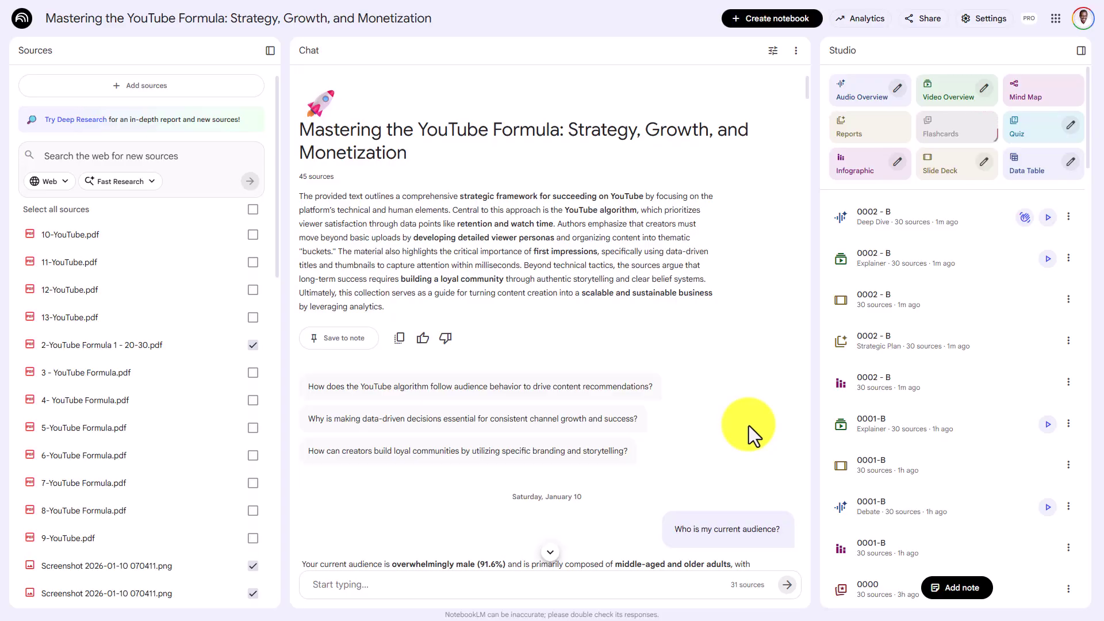
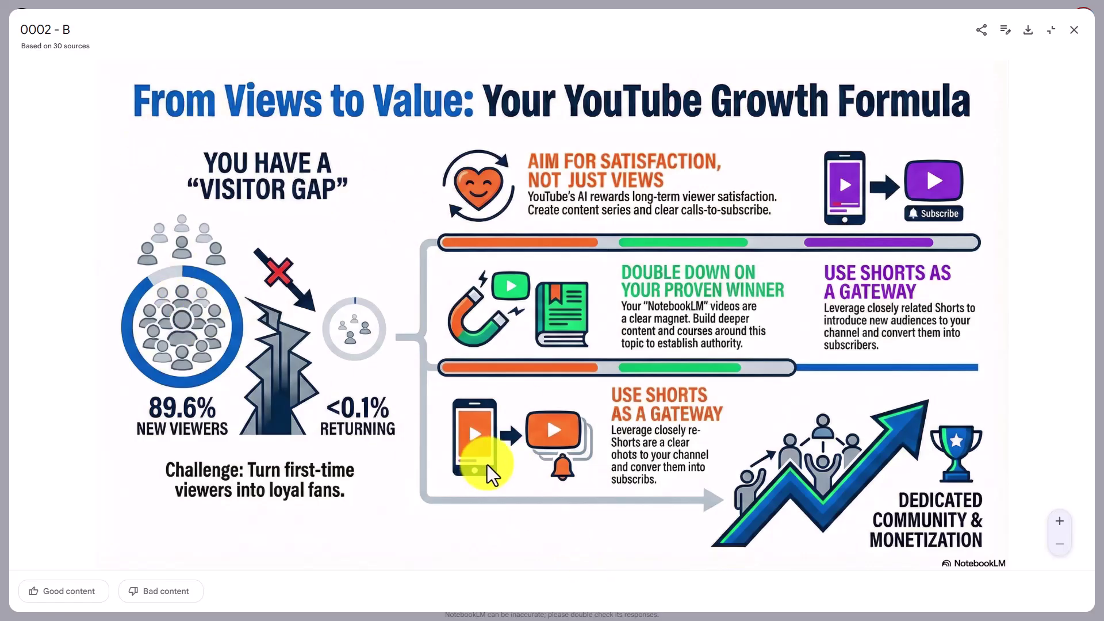
Close the enlarged infographic and look over the 0002 - B slide deck before returning to the list of outputs
key("Escape")
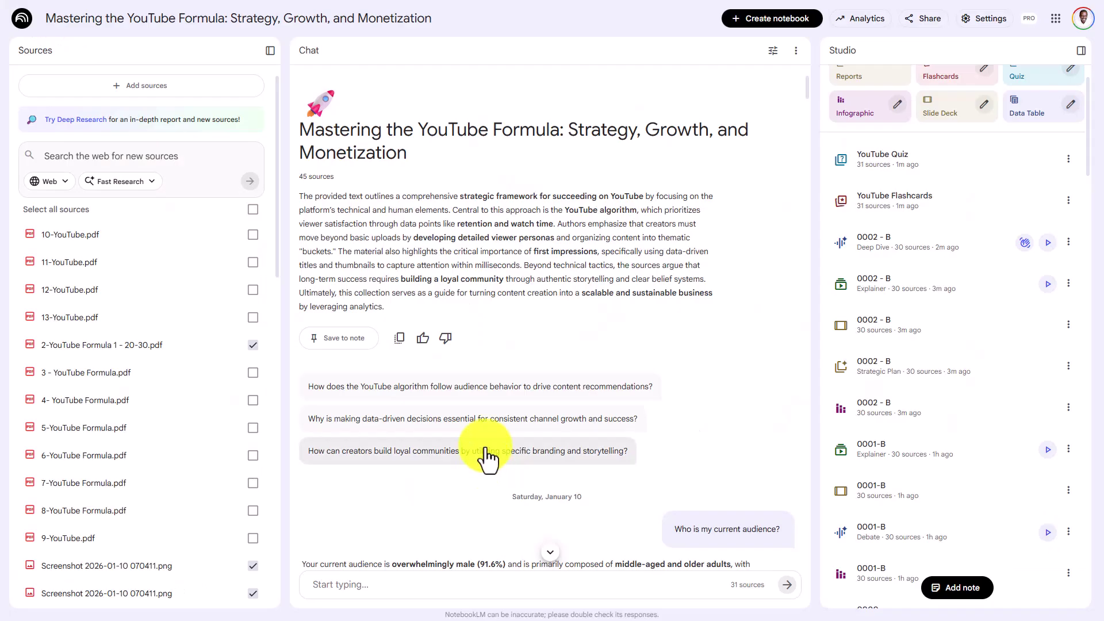
left_click(857, 327)
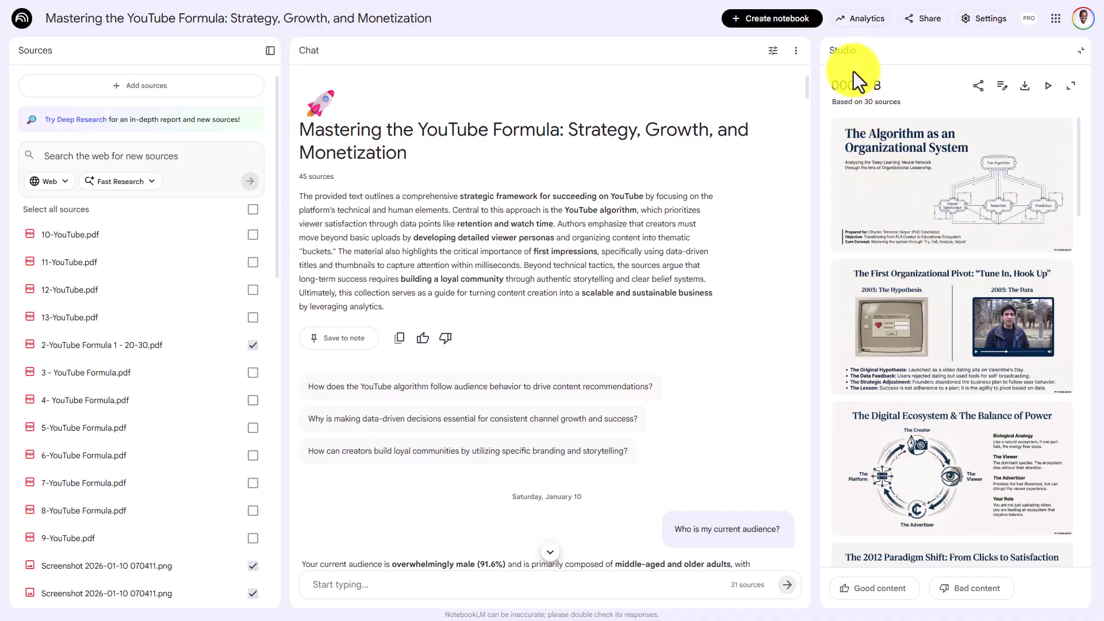
left_click(845, 52)
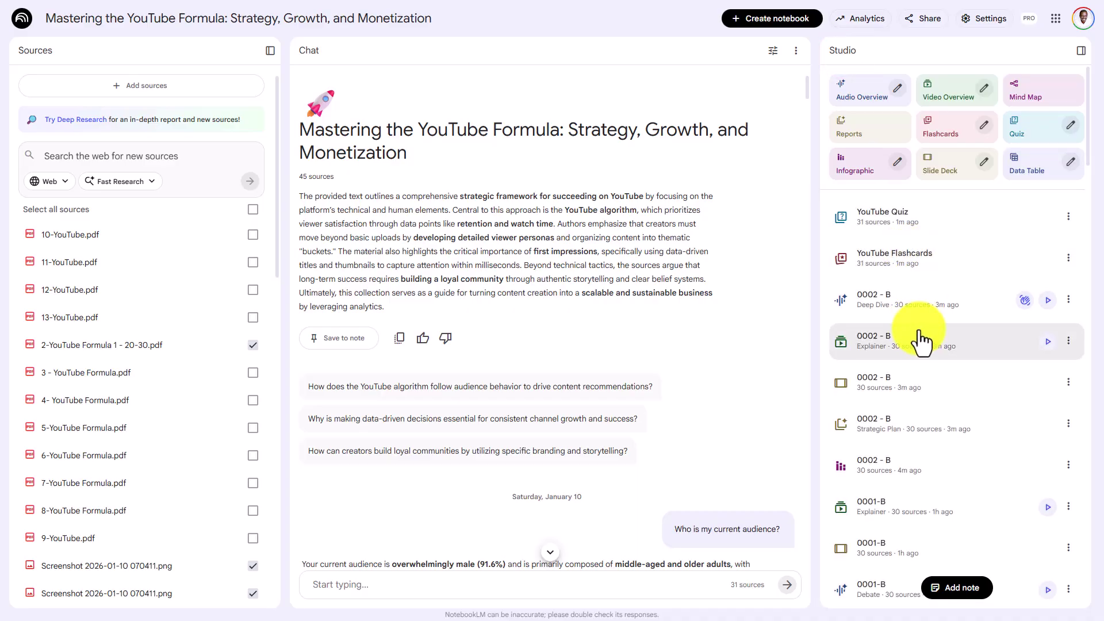
Browse the first five cards of the YouTube Flashcards set and return to the list of outputs
left_click(891, 265)
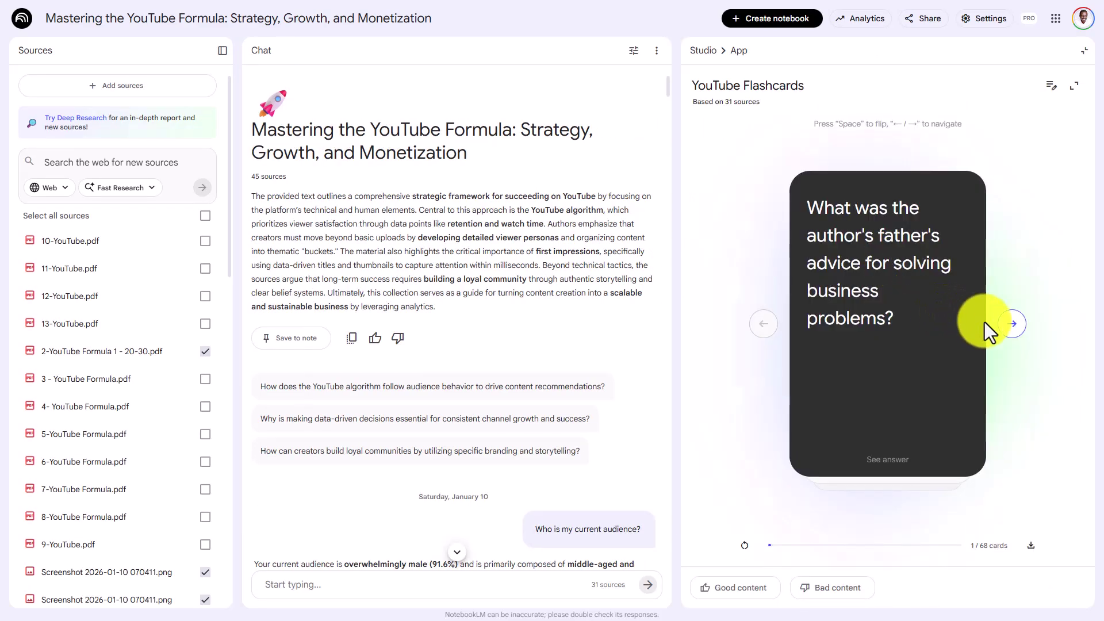
left_click(1008, 325)
left_click(1010, 319)
left_click(1009, 319)
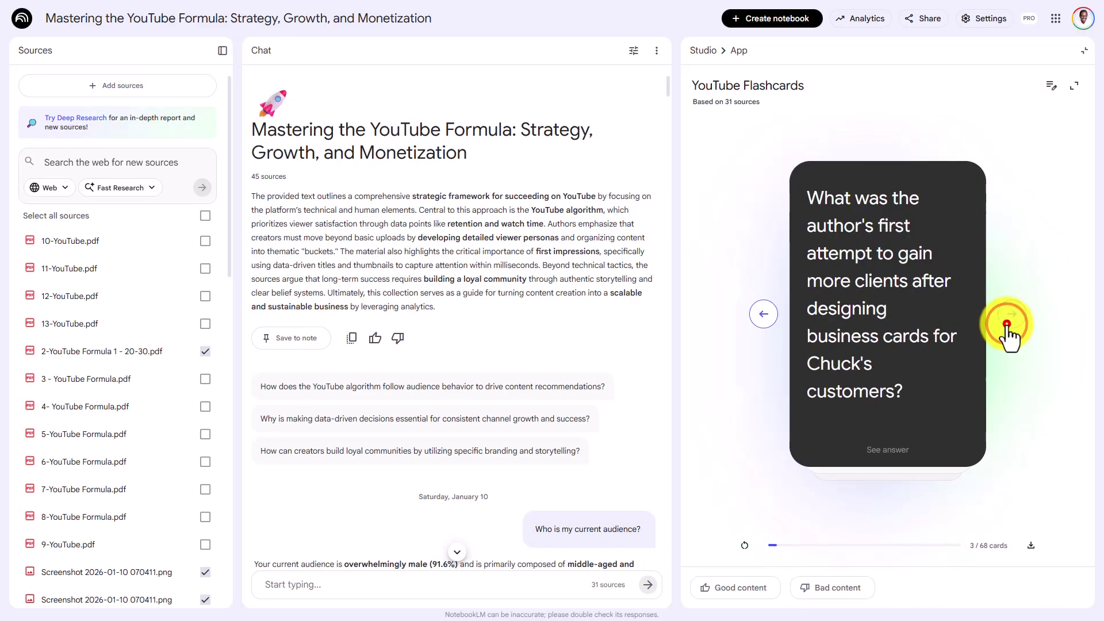
left_click(1009, 319)
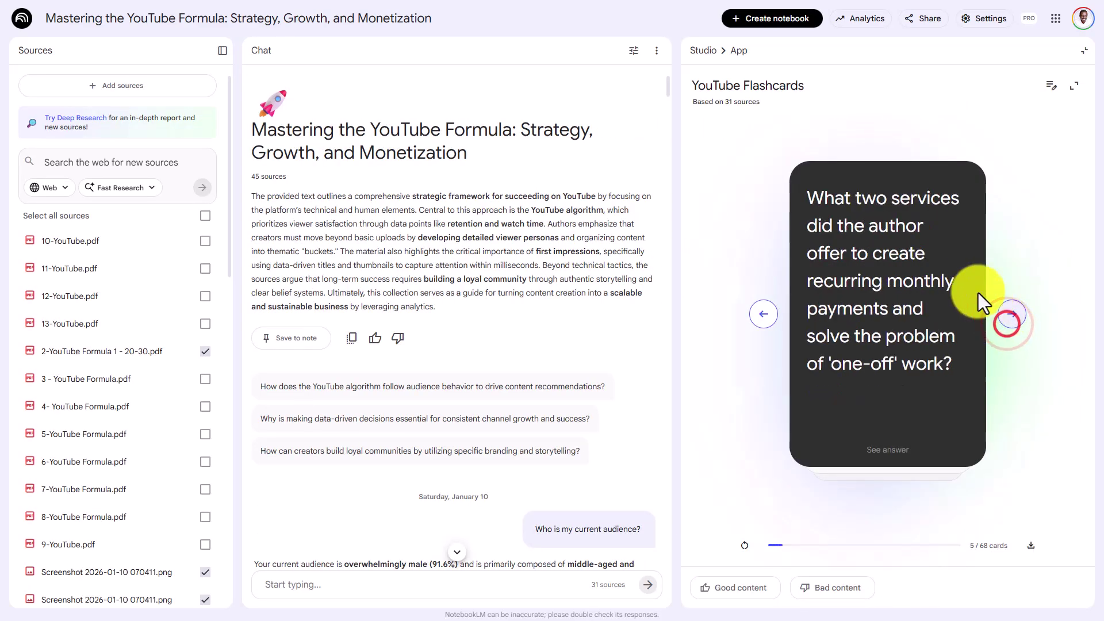
left_click(709, 52)
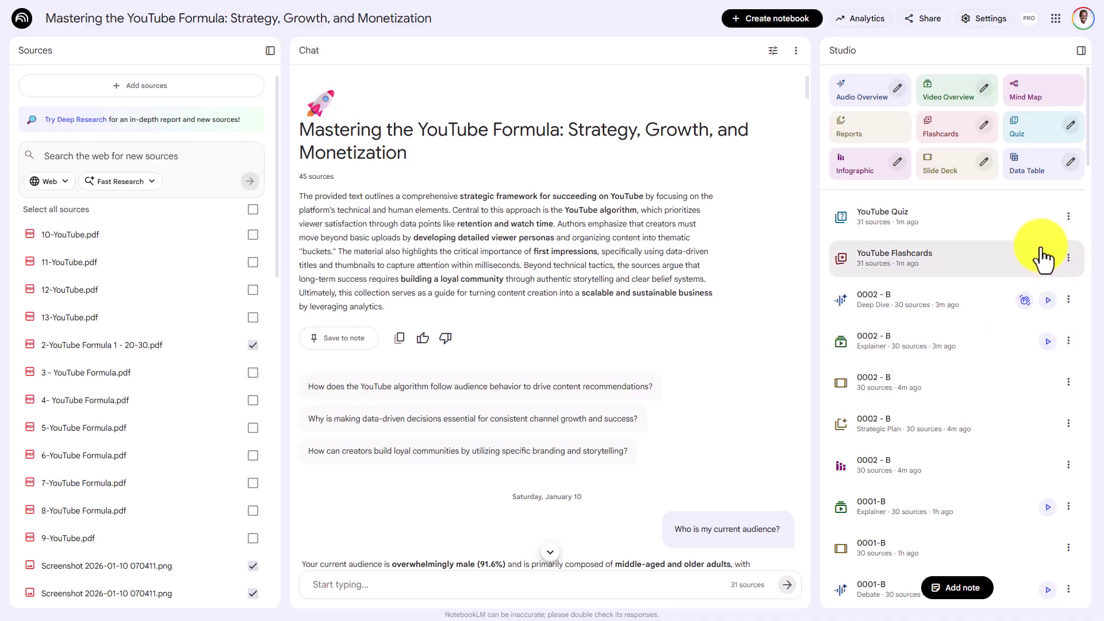
Rename the flashcard set "YouTube Flashcards" as "0002 - B"
left_click(1068, 257)
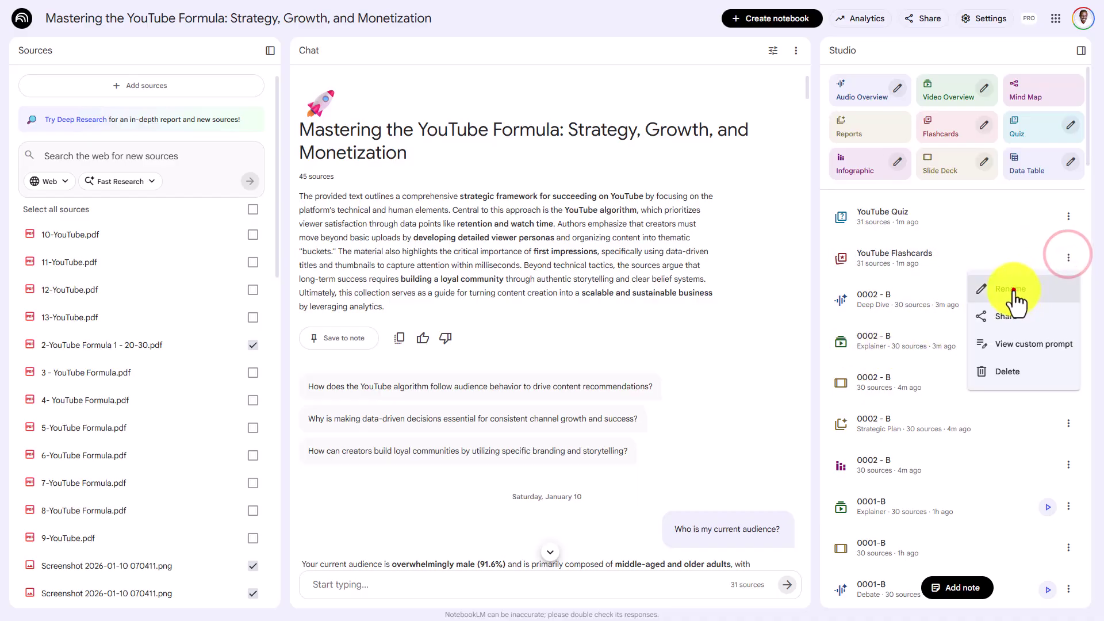
left_click(1014, 294)
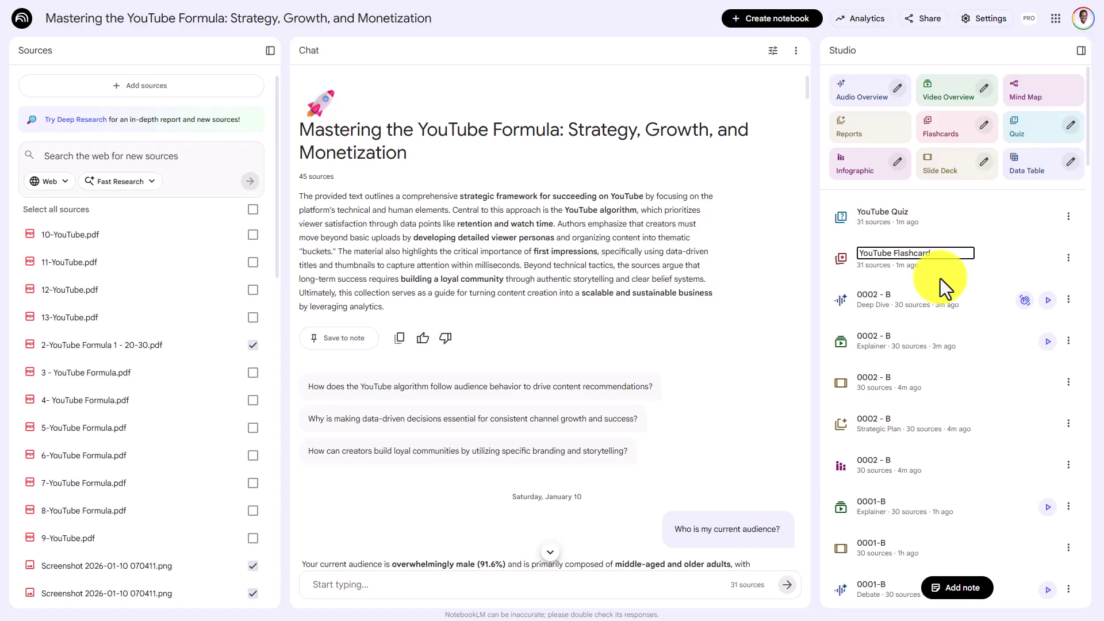
key("BackSpace")
key("BackSpace")
key("BackSpace")
key("BackSpace")
key("BackSpace")
key("BackSpace")
key("BackSpace")
key("BackSpace")
key("BackSpace")
key("BackSpace")
key("BackSpace")
key("BackSpace")
key("BackSpace")
key("BackSpace")
key("BackSpace")
key("BackSpace")
key("BackSpace")
key("BackSpace")
type("0002 - B")
key("Return")
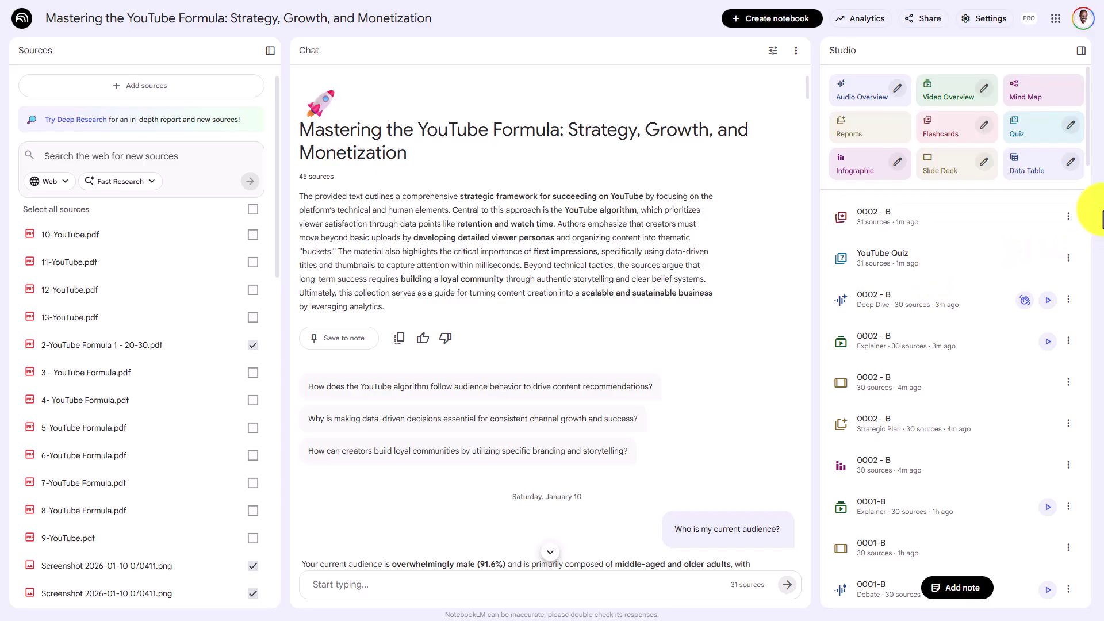
Rename the quiz "YouTube Quiz" as "0002 - B"
left_click(1069, 258)
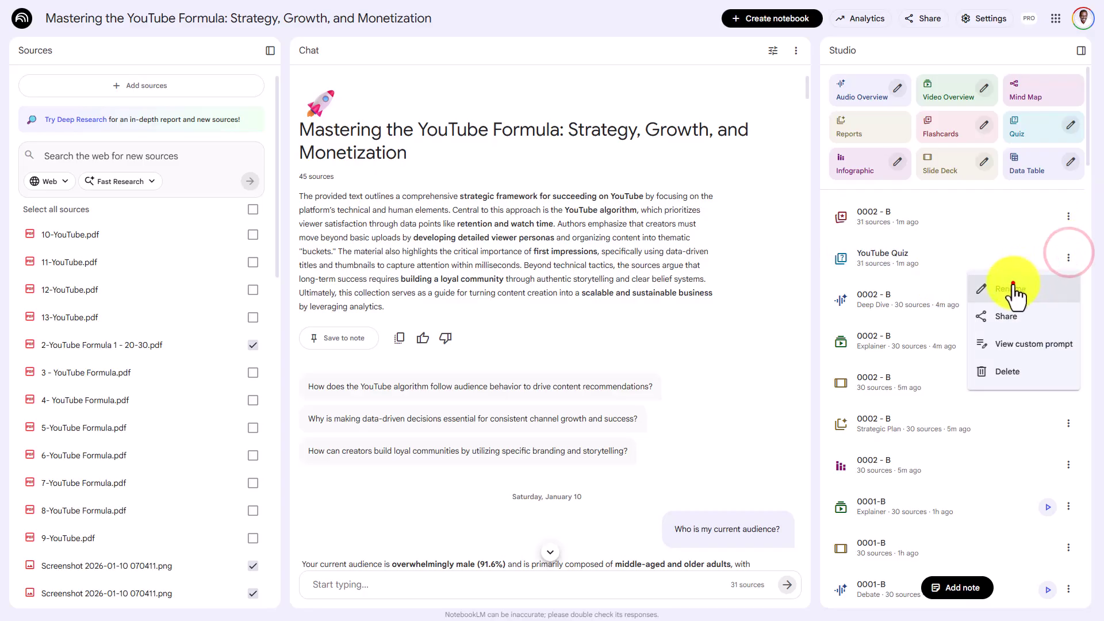
left_click(1015, 289)
left_click_drag(932, 253, 857, 262)
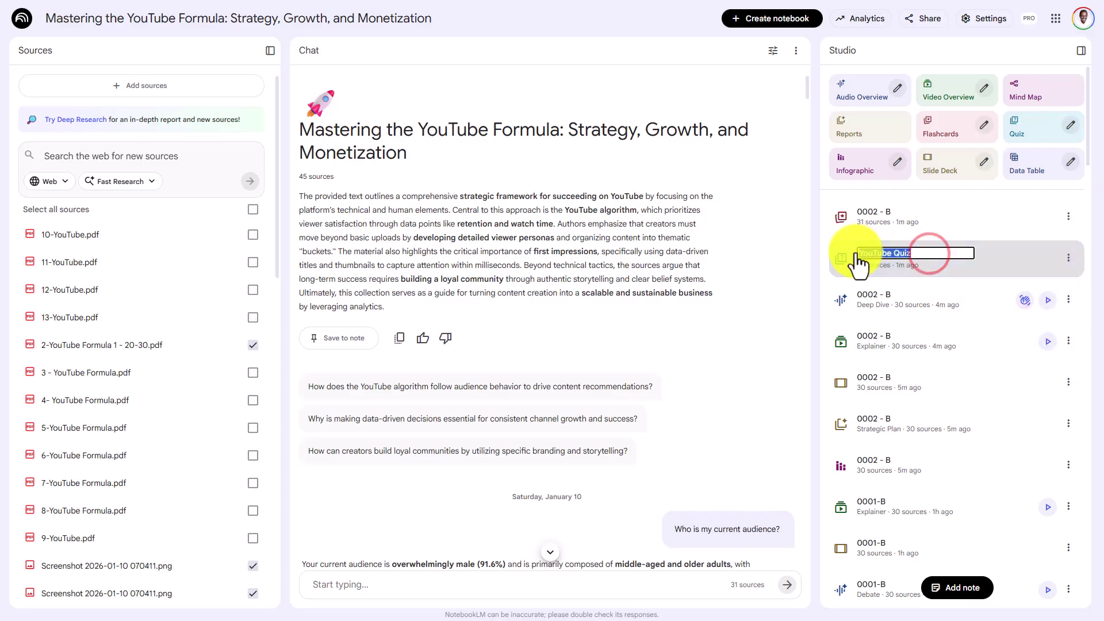
type("0002 -")
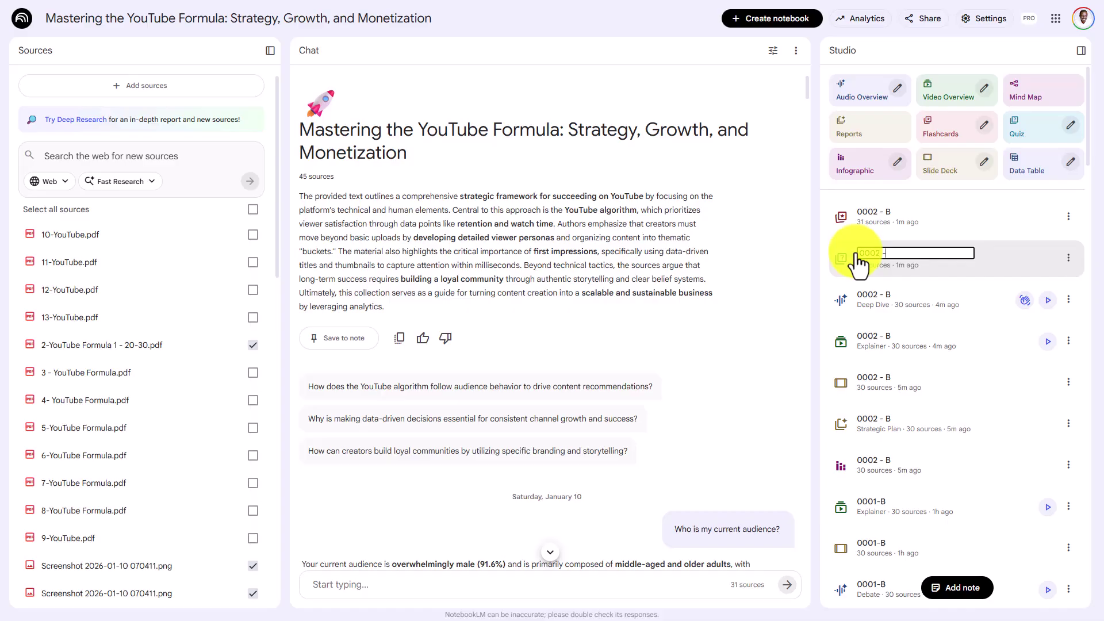
type(" B")
key("Return")
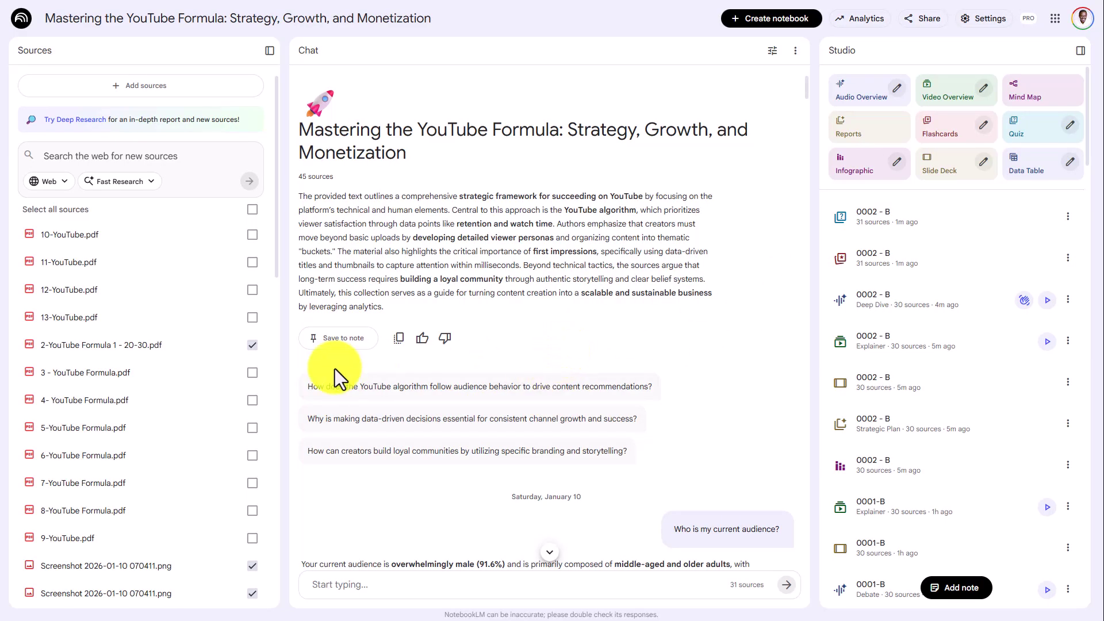
Review the 0002 - B infographic and the opening sections of the 0002 - B Strategic Plan report
left_click(877, 475)
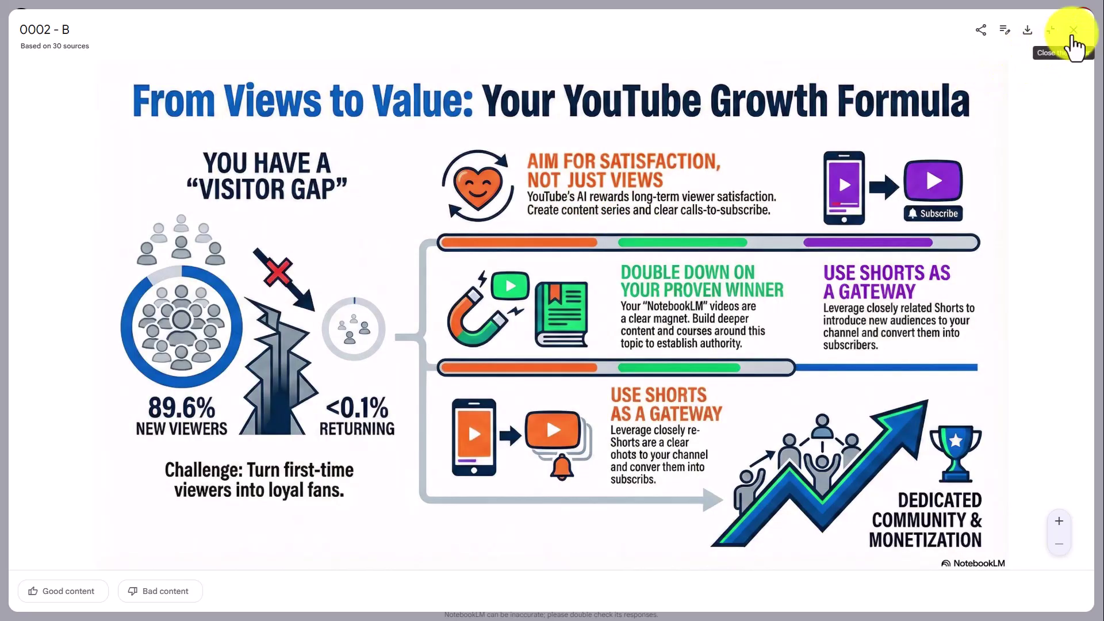
left_click(1074, 31)
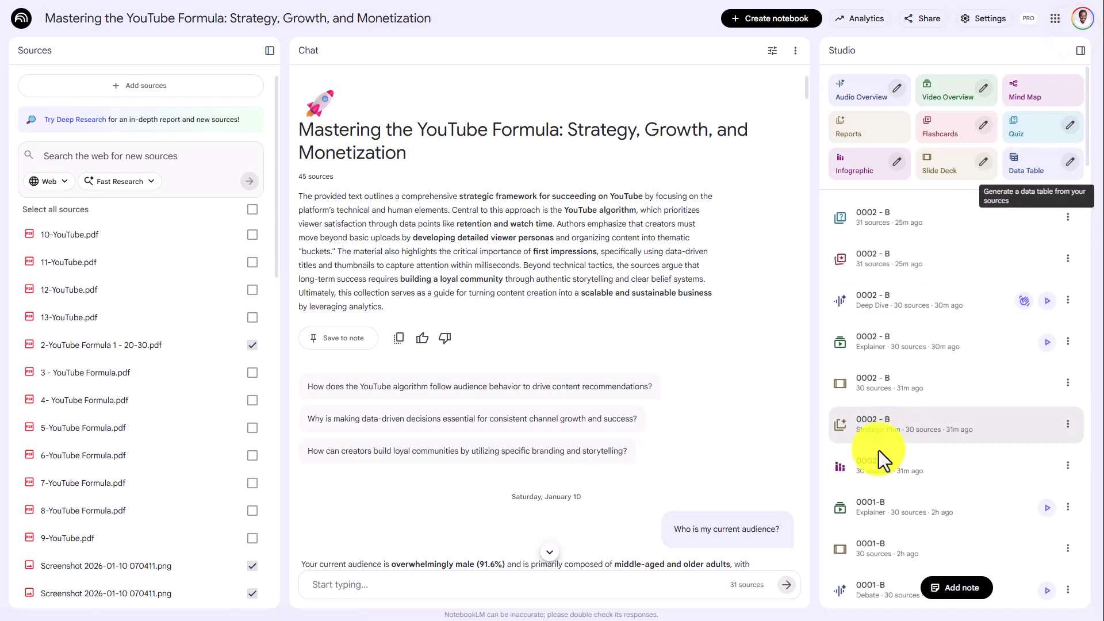
left_click(900, 426)
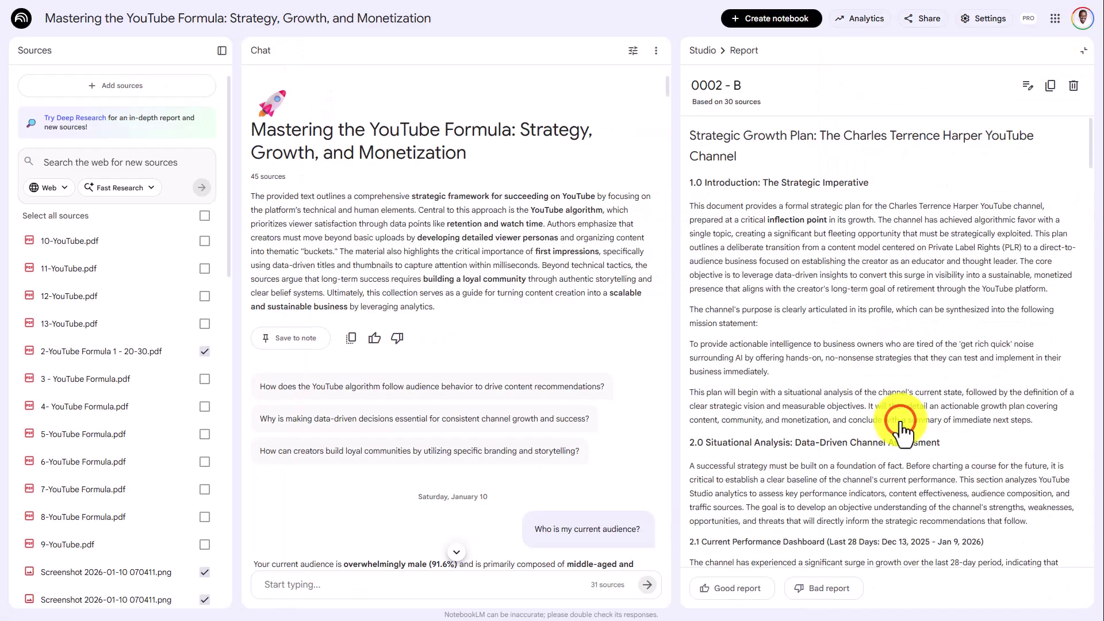
scroll(835, 267, "down", 3)
scroll(835, 267, "up", 2)
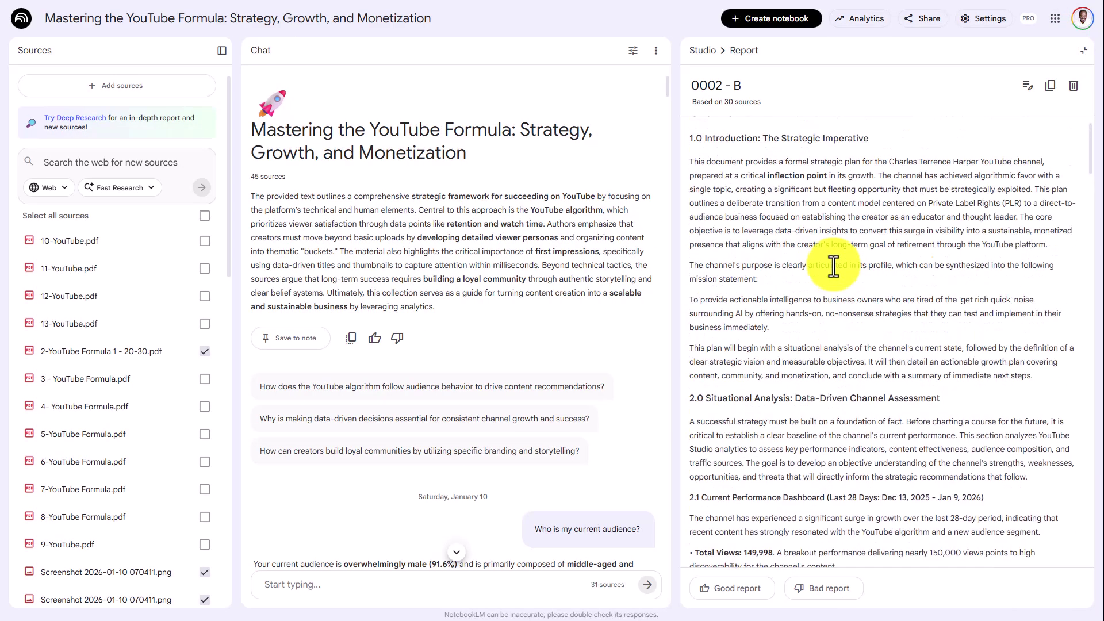
scroll(834, 266, "up", 2)
left_click(709, 50)
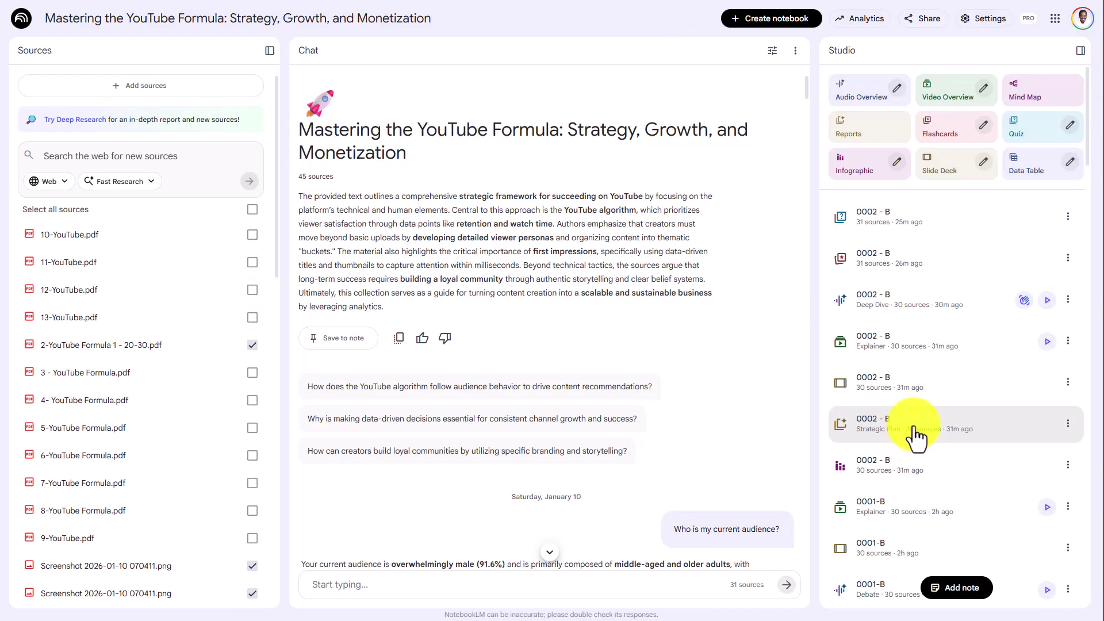
View the 0002 - B slide deck enlarged, page forward to slide 6 and back to the opening slides, and close it
left_click(917, 387)
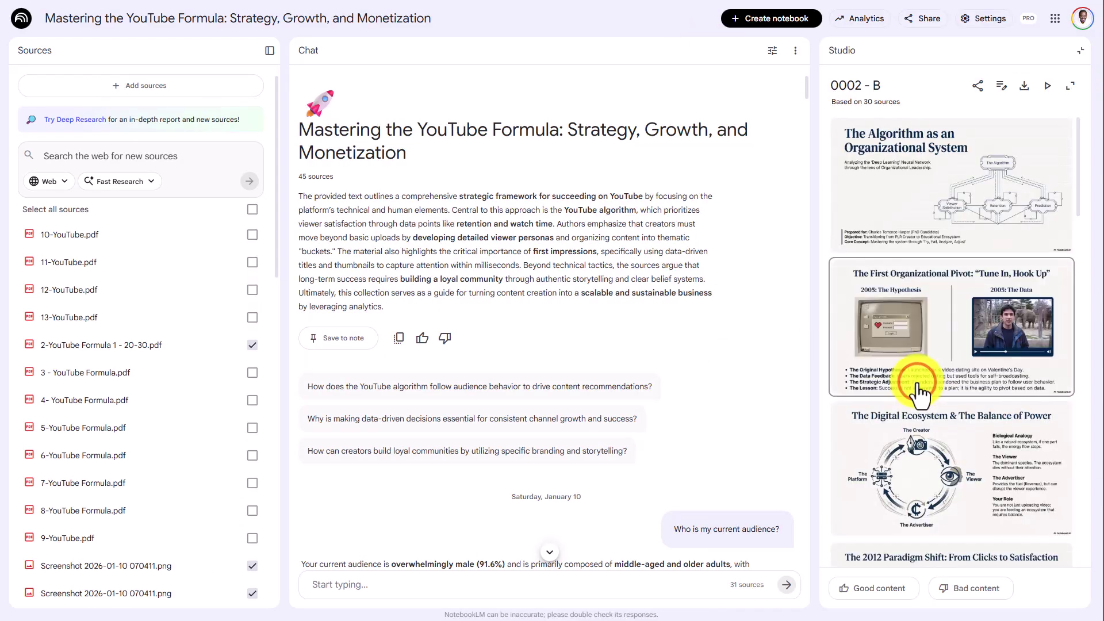
left_click(916, 237)
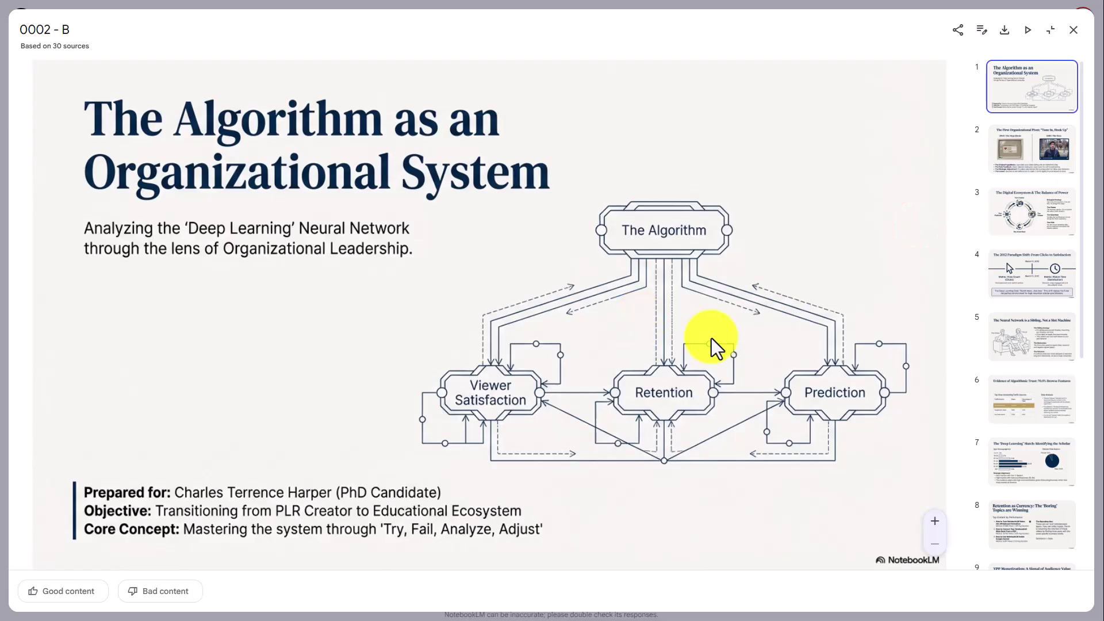
key("Right")
key("Right")
key("Right")
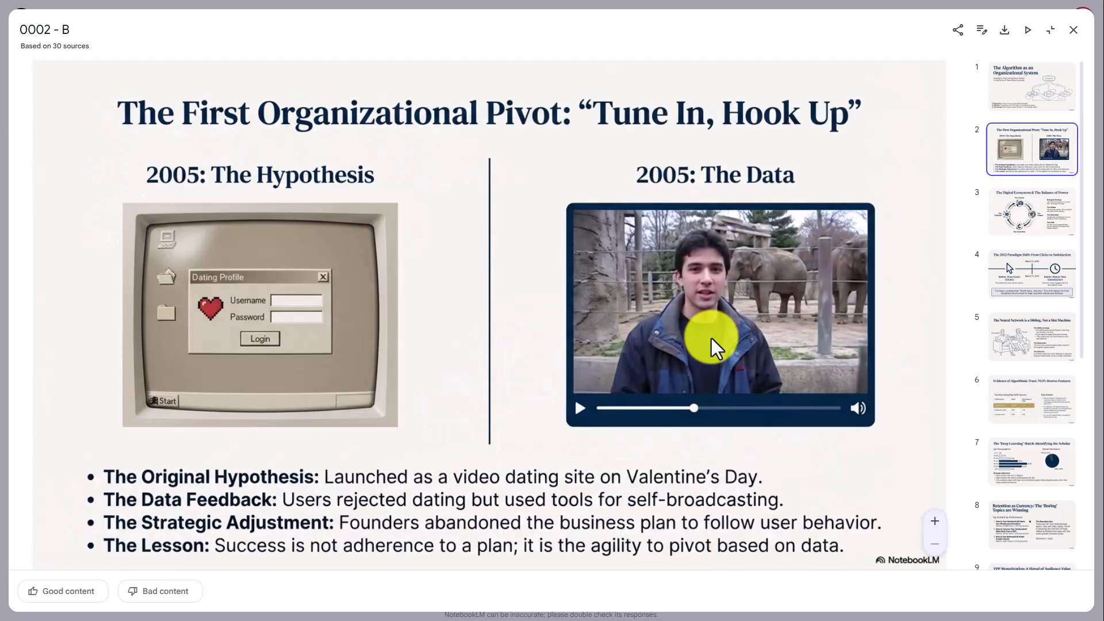
key("Right")
key("Right")
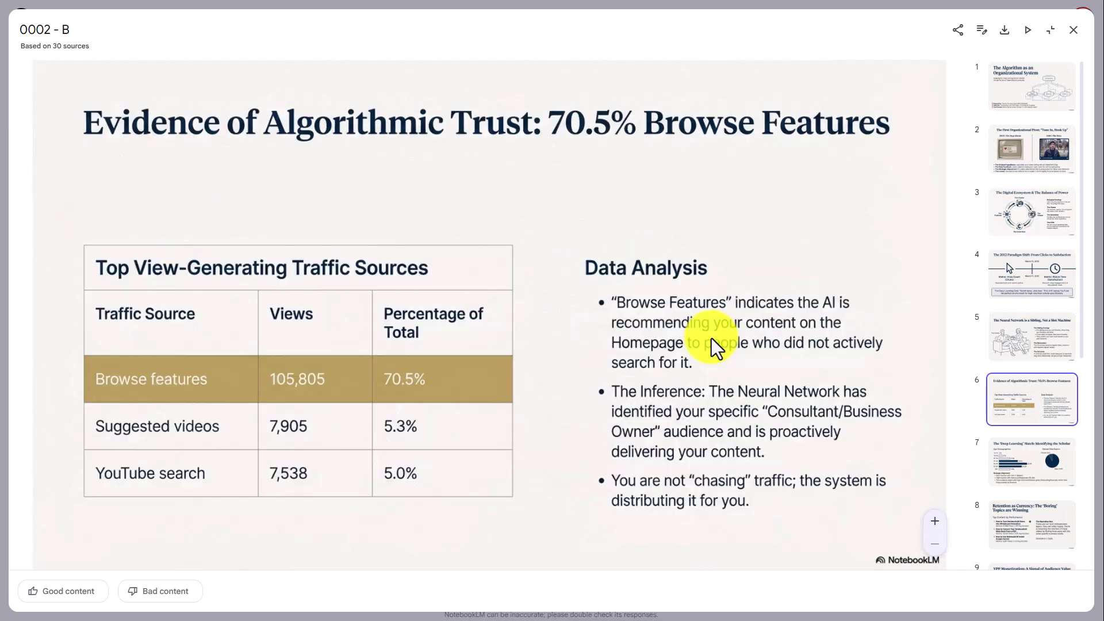
key("Left")
key("Left")
key("Left")
key("Left")
key("Left")
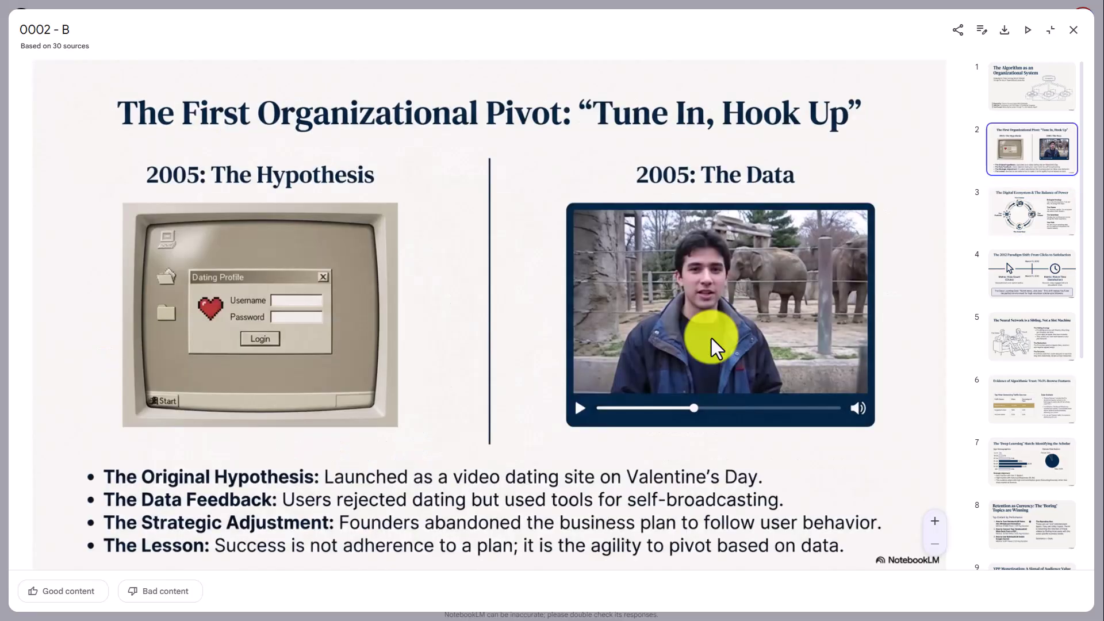
left_click(1073, 30)
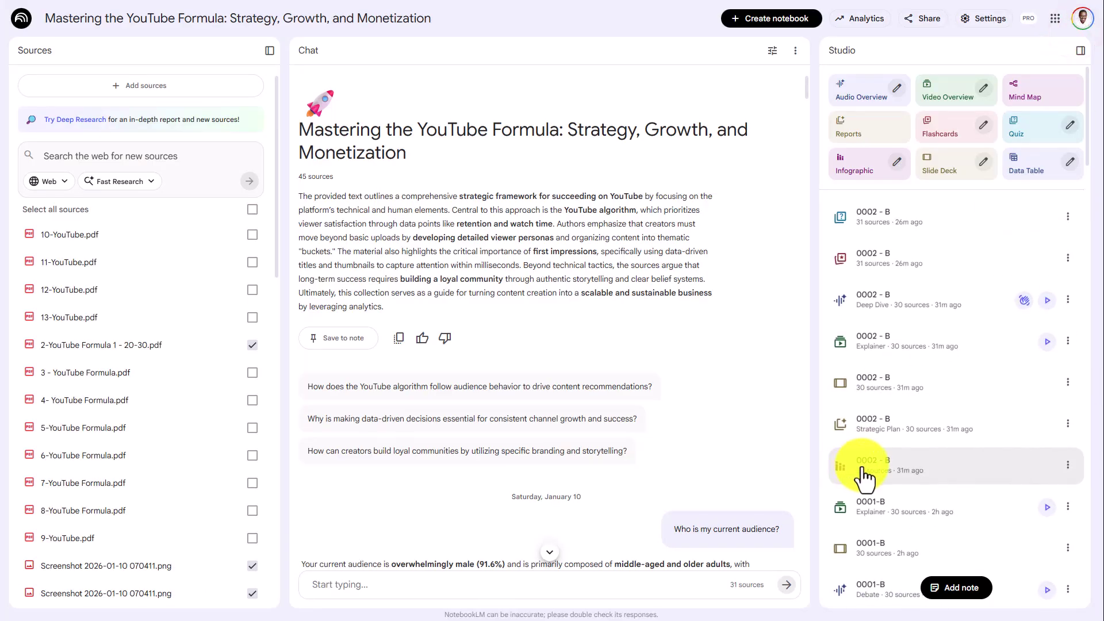
Sample the 0002 - B explainer video from partway through and the 0002 - B Deep Dive audio overview, pausing each
left_click(919, 346)
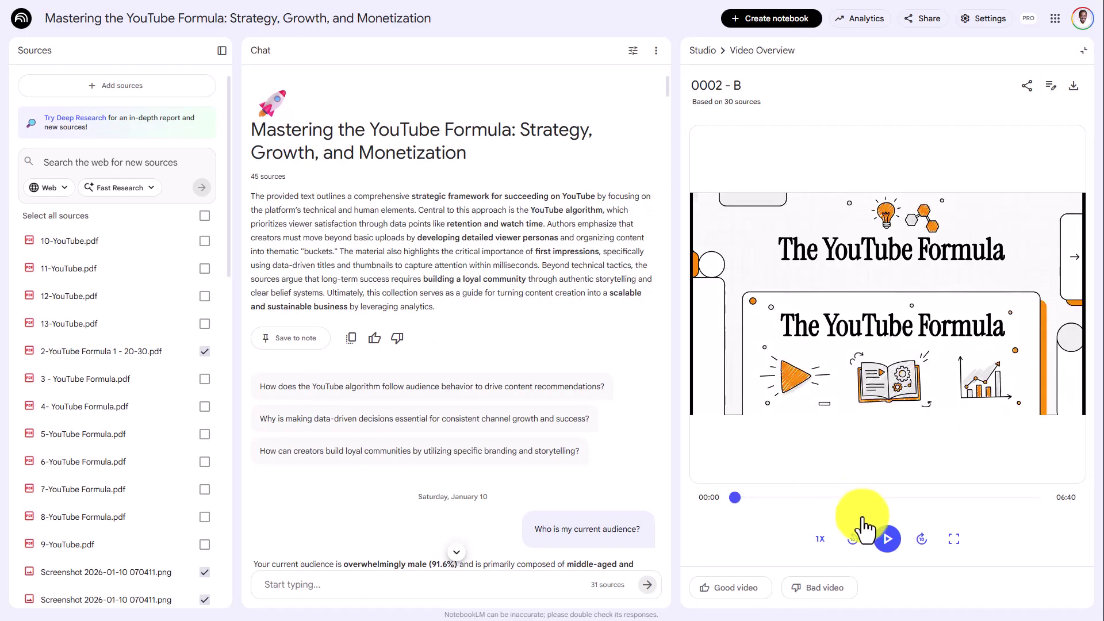
left_click(850, 499)
left_click(880, 539)
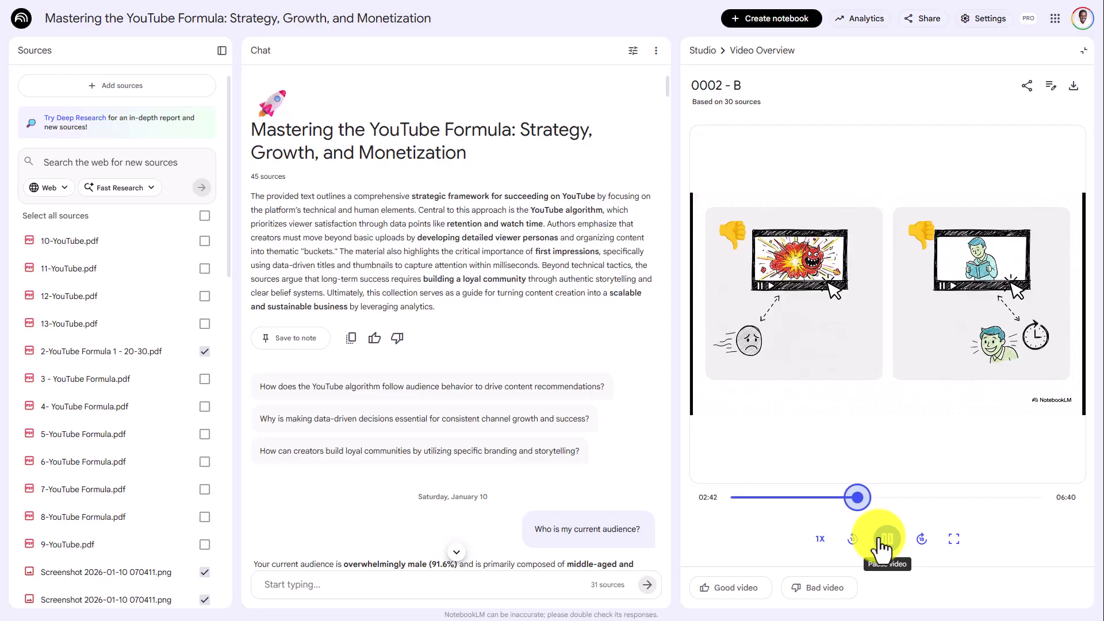
left_click(883, 539)
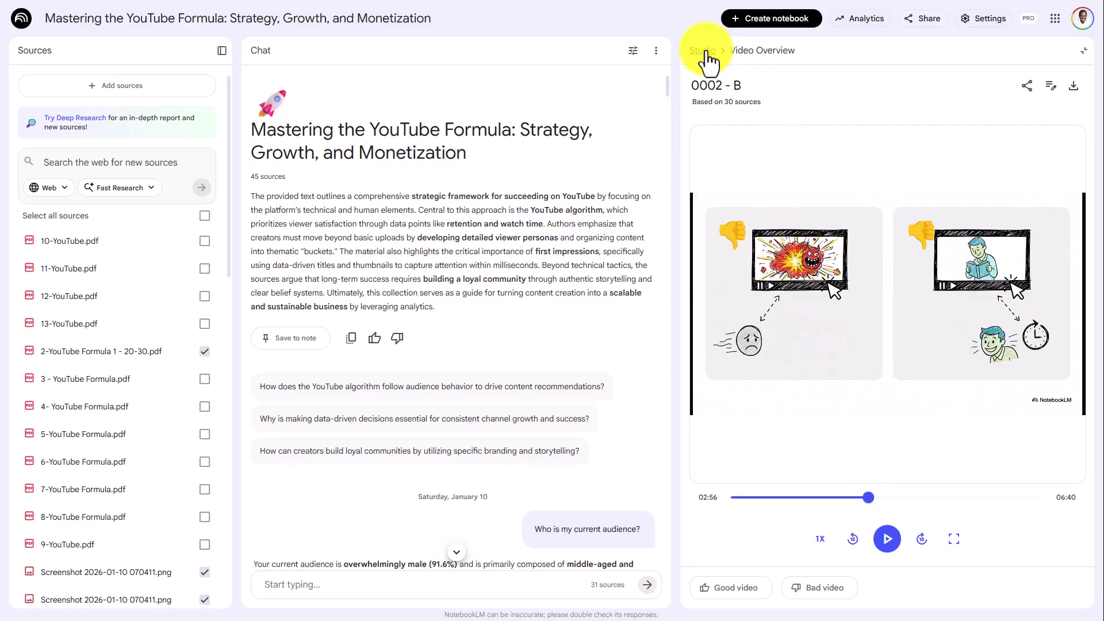
left_click(704, 51)
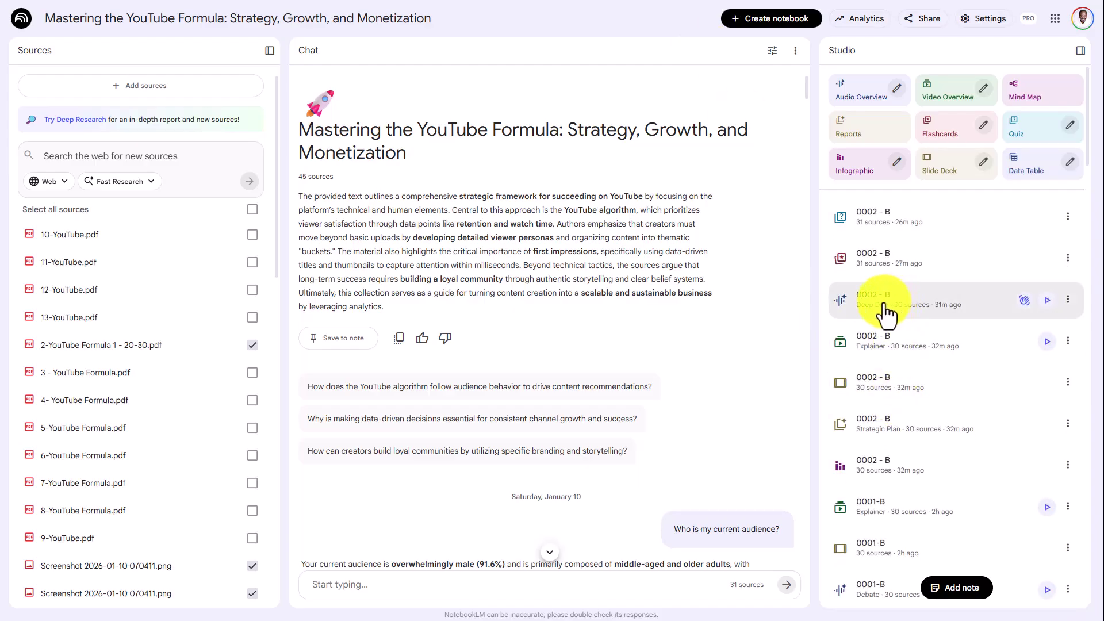
left_click(883, 303)
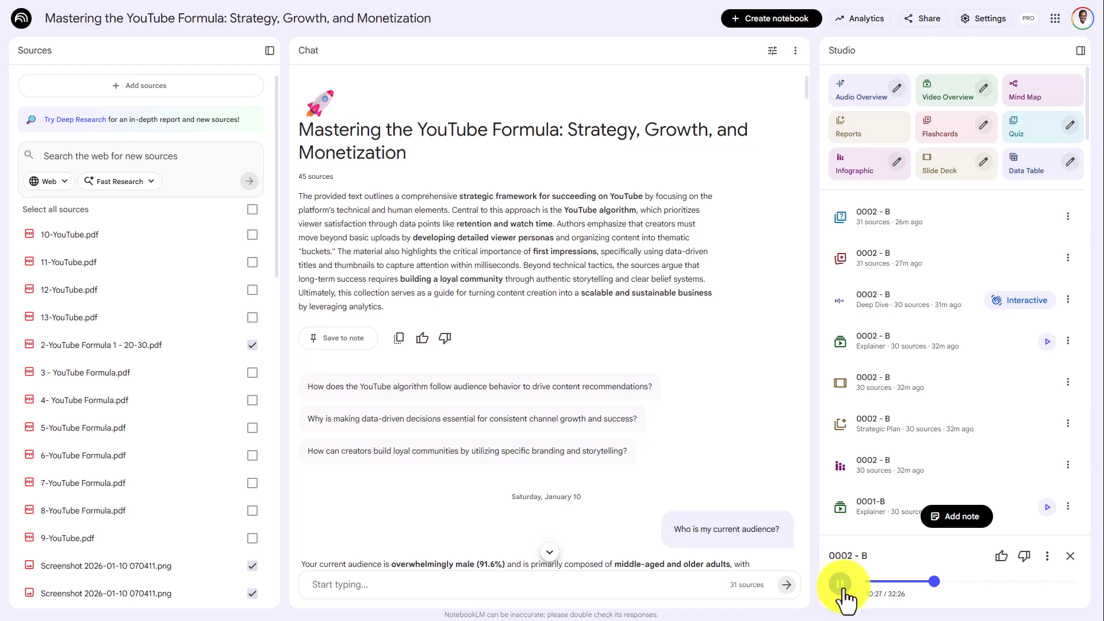
left_click(842, 585)
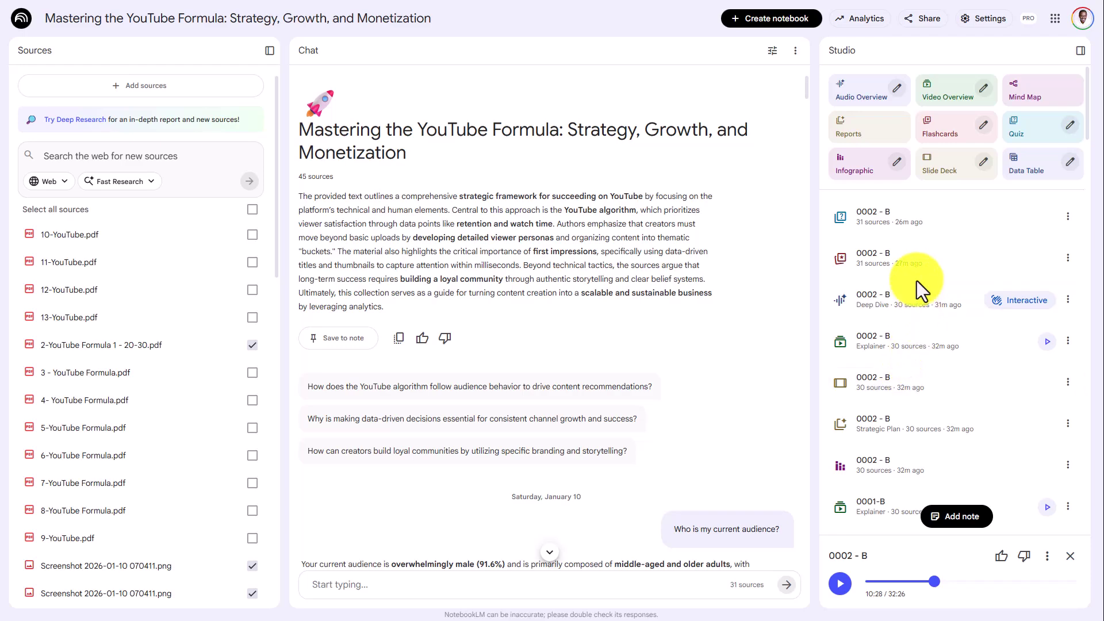
Page through the first five 0002 - B flashcards, and check the first question of the 0002 - B quiz
left_click(908, 259)
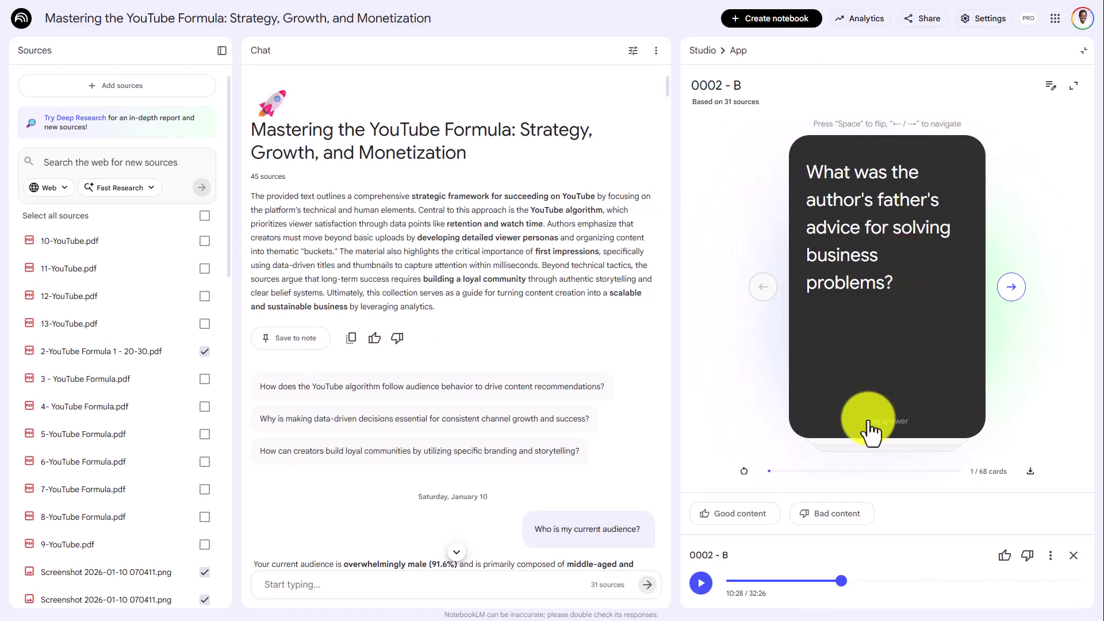
left_click(1011, 286)
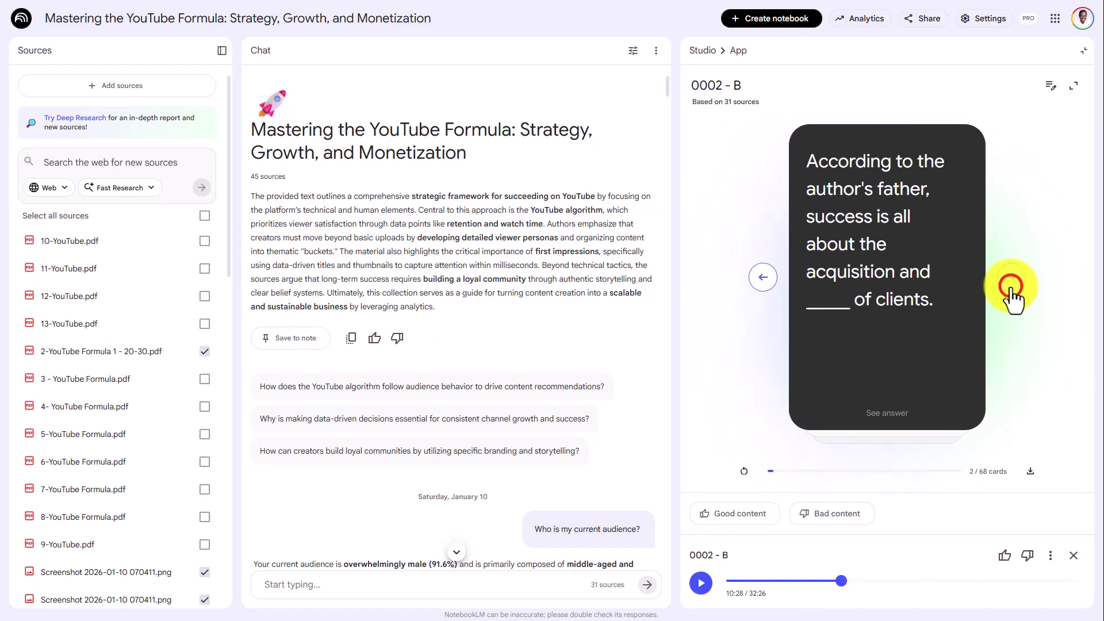
left_click(1011, 286)
left_click(1011, 286)
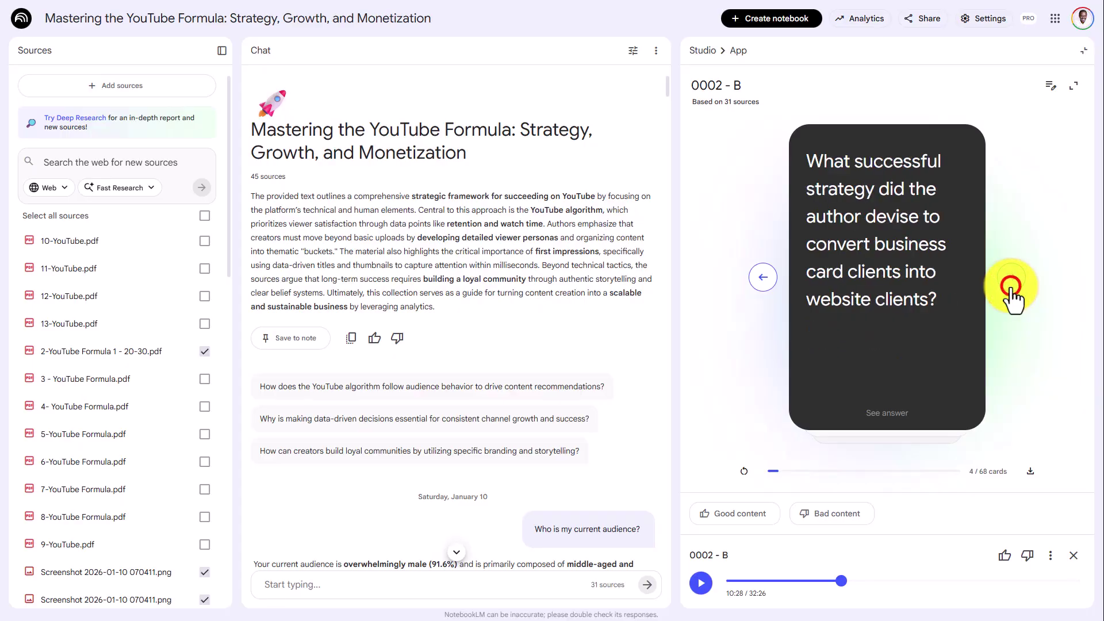
left_click(1011, 286)
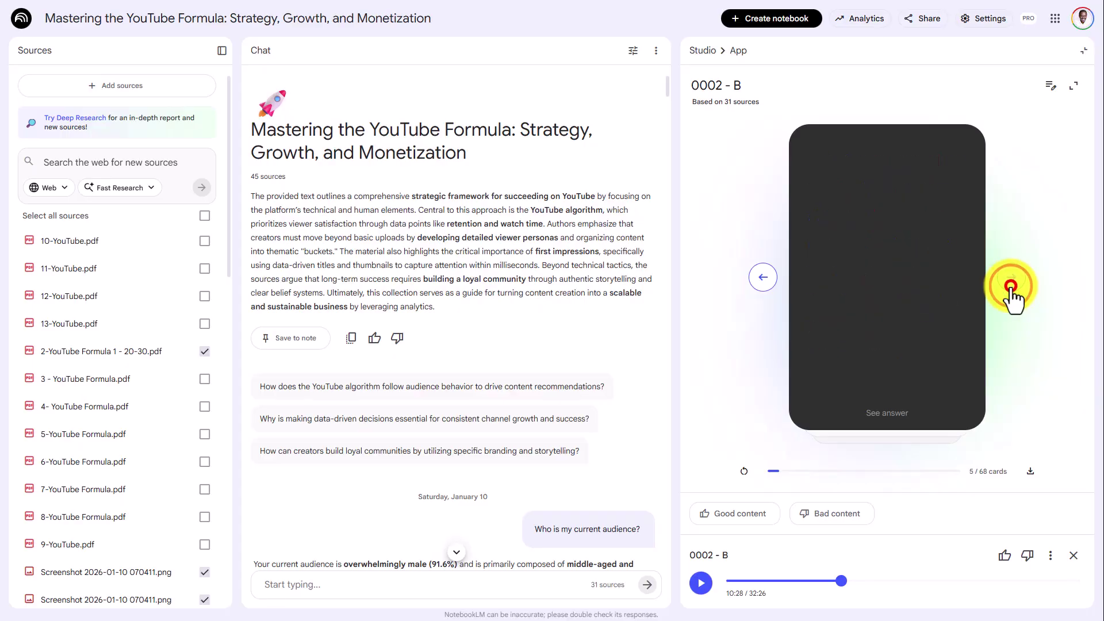
left_click(703, 51)
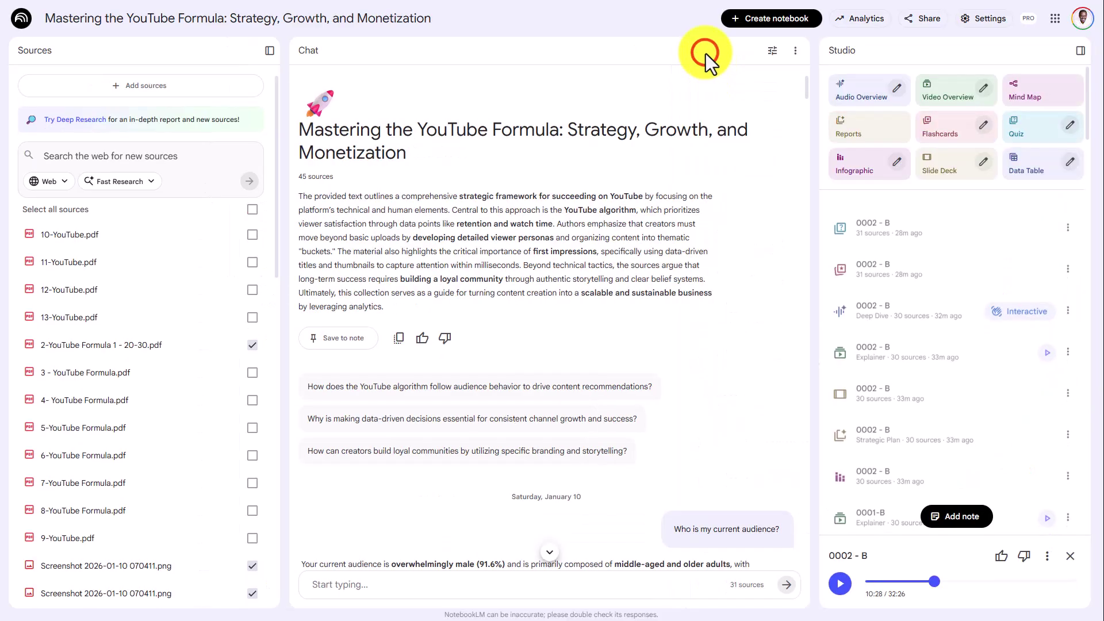
left_click(901, 222)
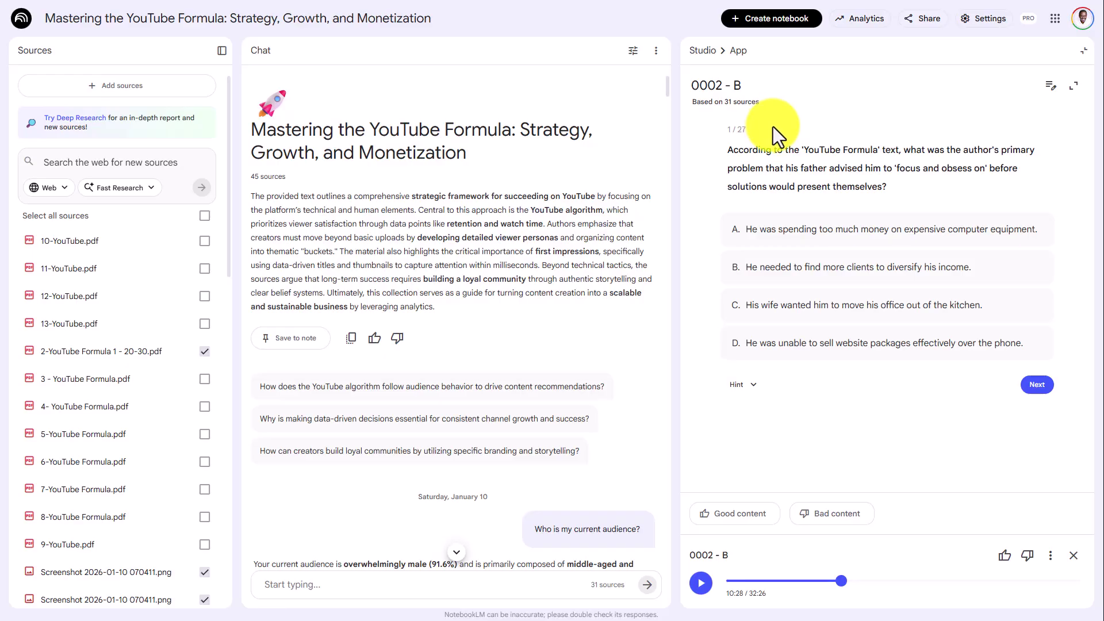
key("Escape")
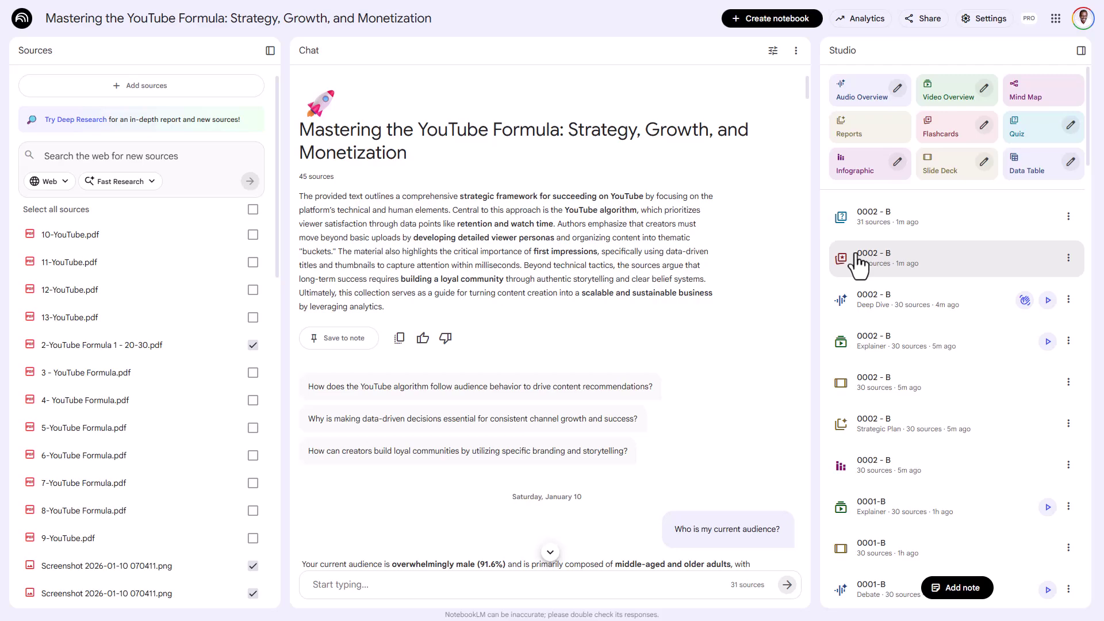